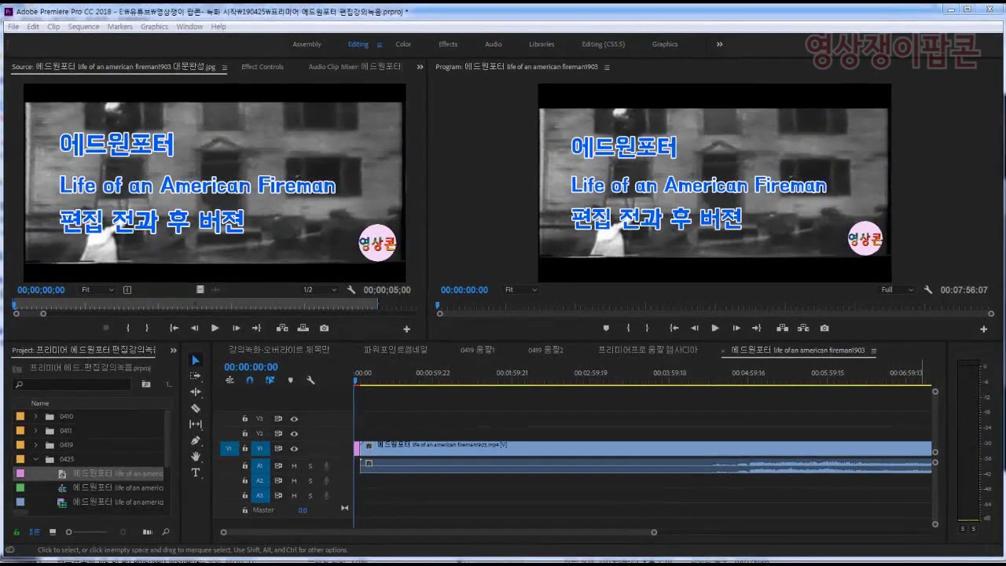
drag(1005, 55, 693, 26)
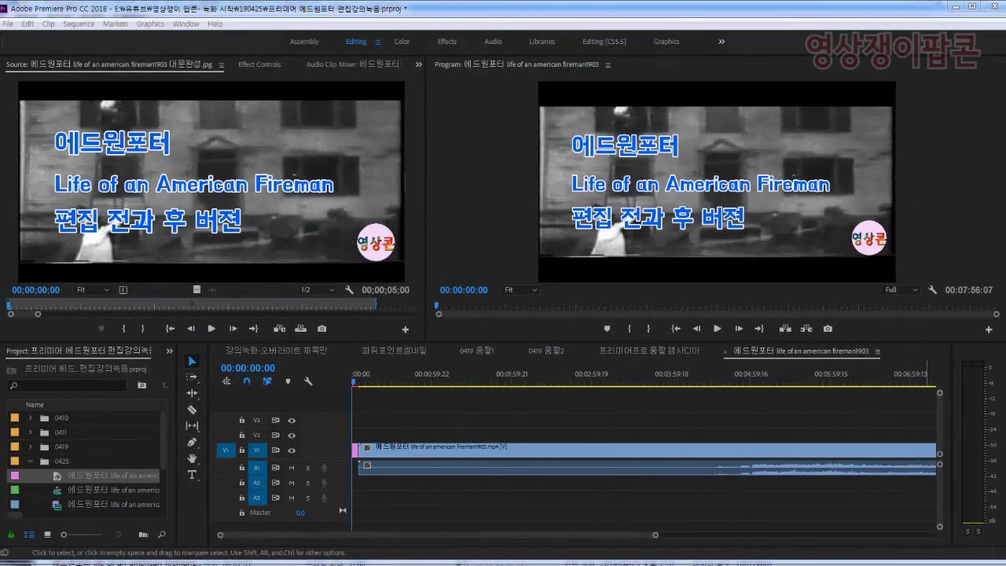
click(498, 402)
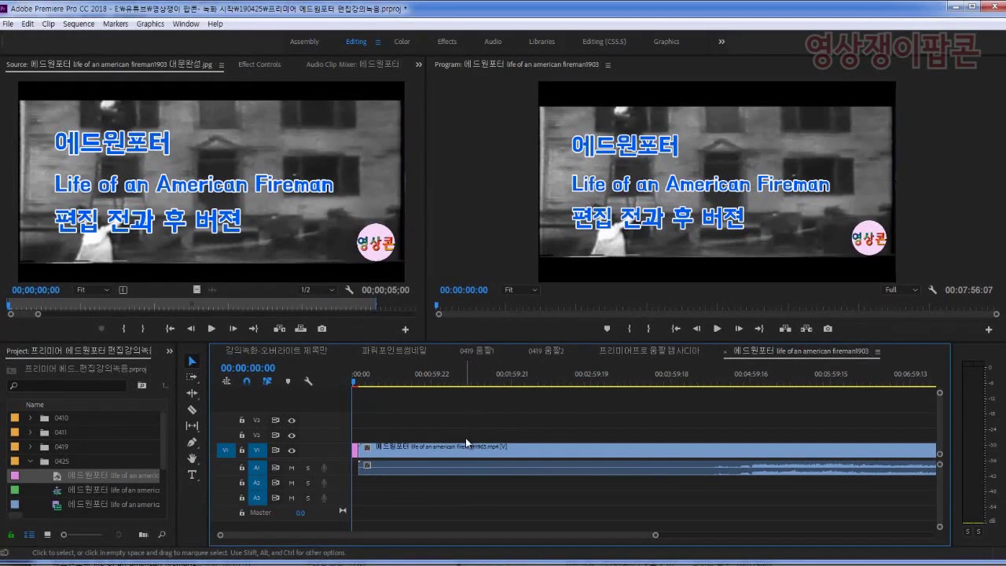
- Collapse the 0425 bin and import 에드원포터 life of an american fireman1903.mp4 from the 190425 folder into the project
click(30, 462)
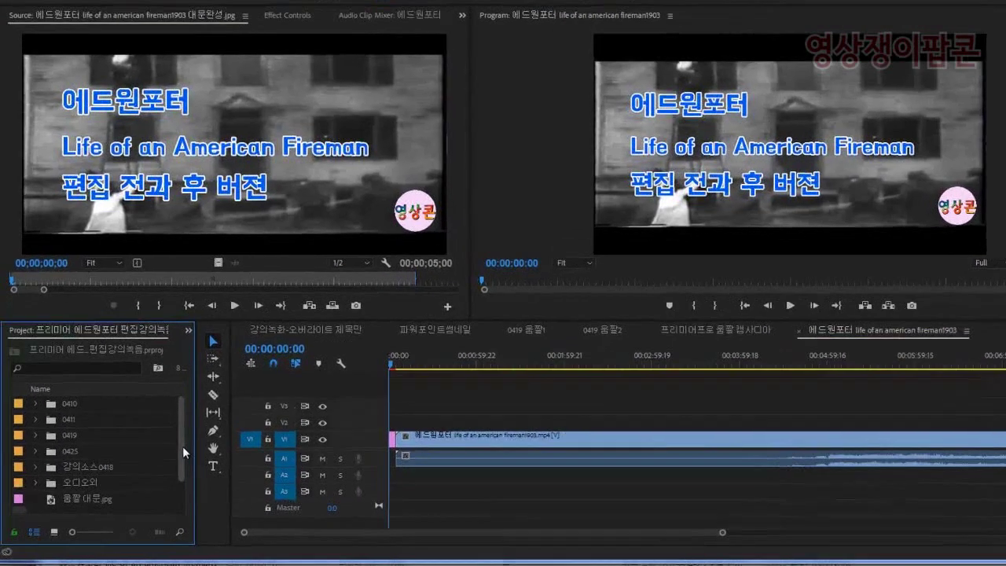
scroll(157, 495, down, 1)
right_click(78, 507)
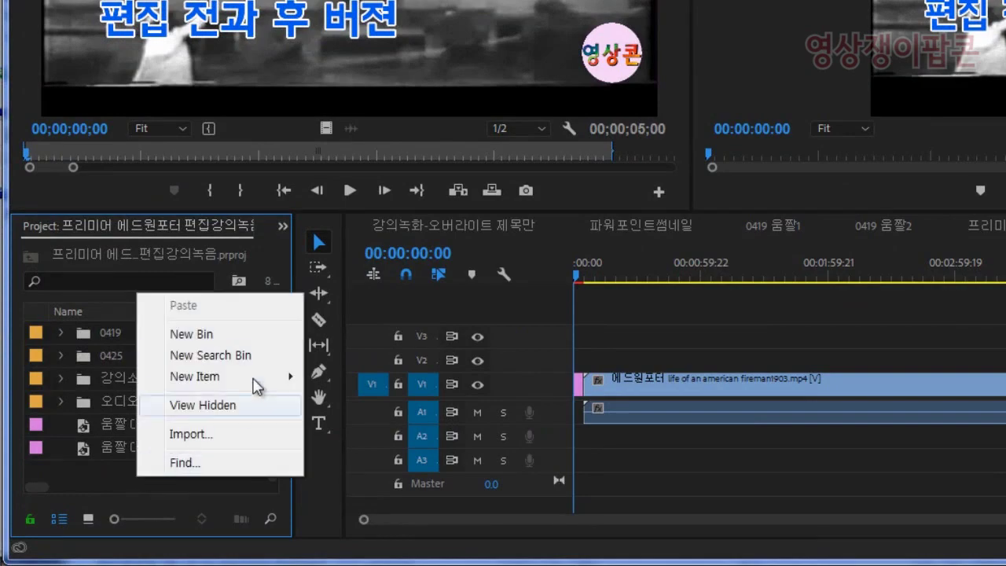
click(239, 439)
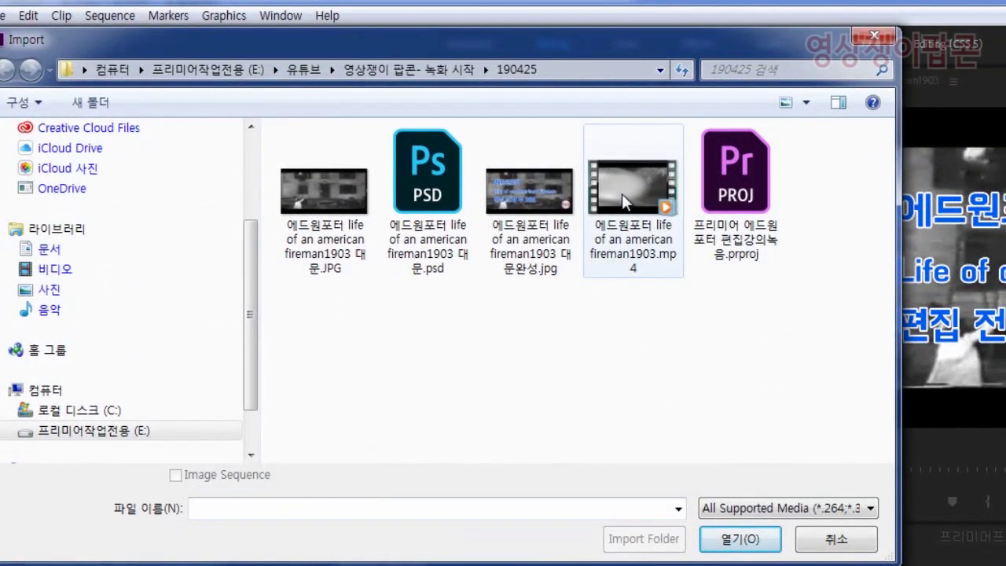
click(621, 193)
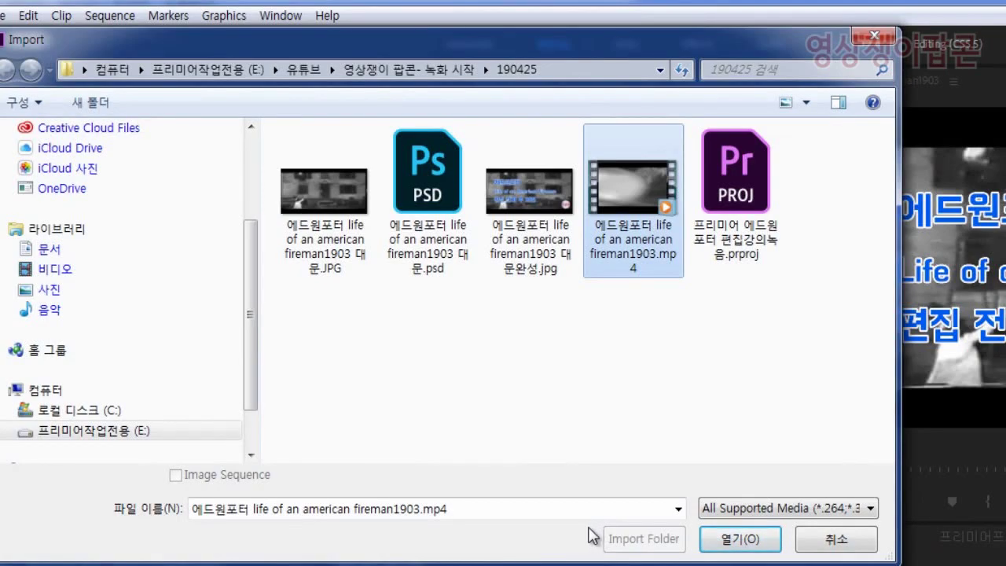
click(723, 542)
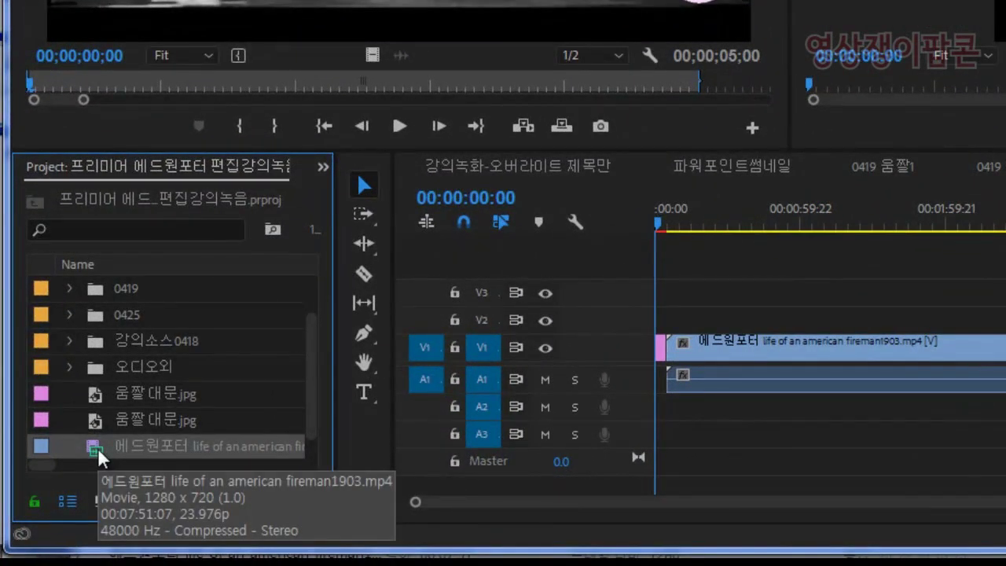
- Open the imported fireman clip in the Source Monitor and close the existing 에드원포터 life of an american fireman1903 sequence
double_click(98, 447)
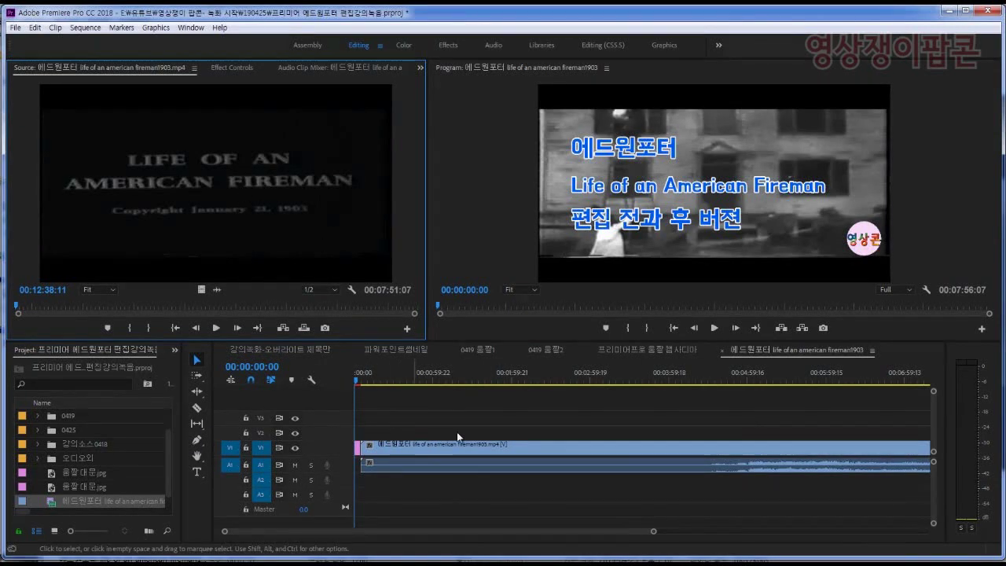
click(912, 394)
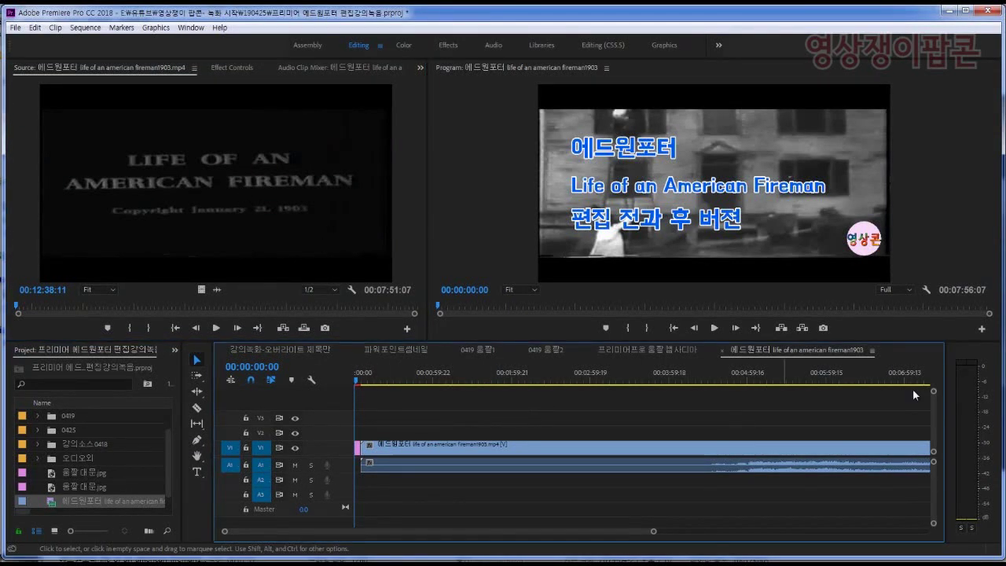
click(722, 349)
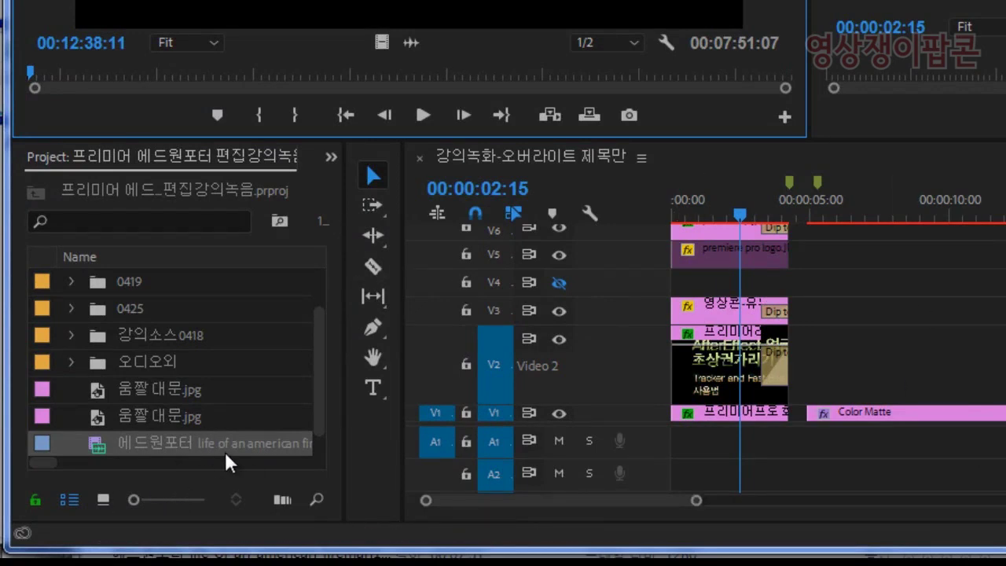
- Create a new sequence from the imported clip and examine the clip and sequence entries in the enlarged Project panel
key(grave)
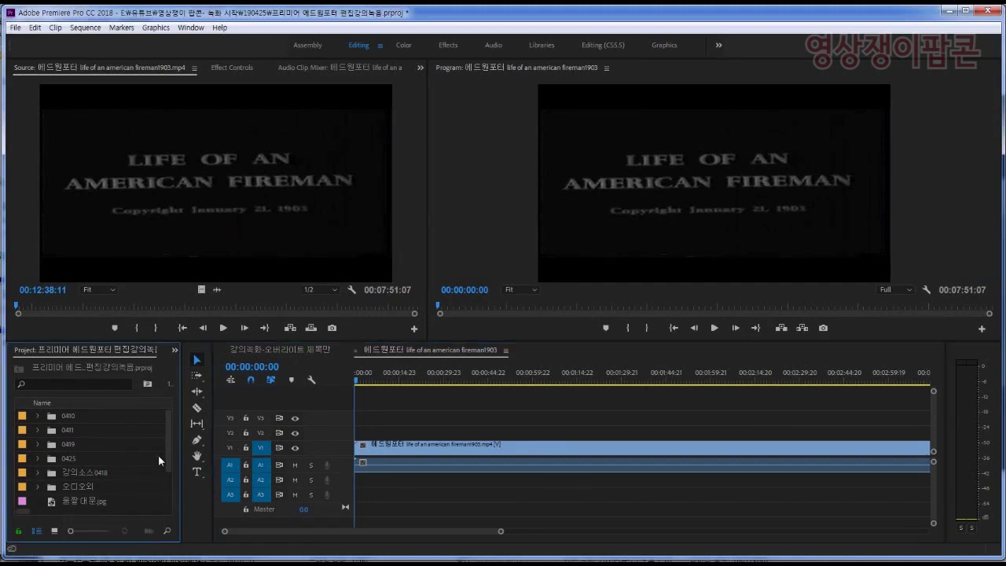
key(grave)
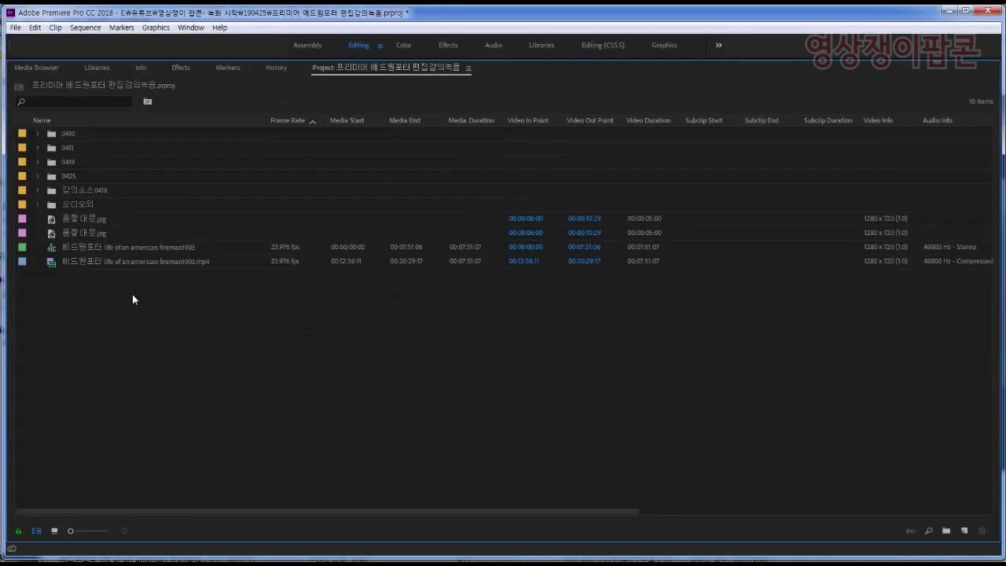
drag(201, 338, 26, 236)
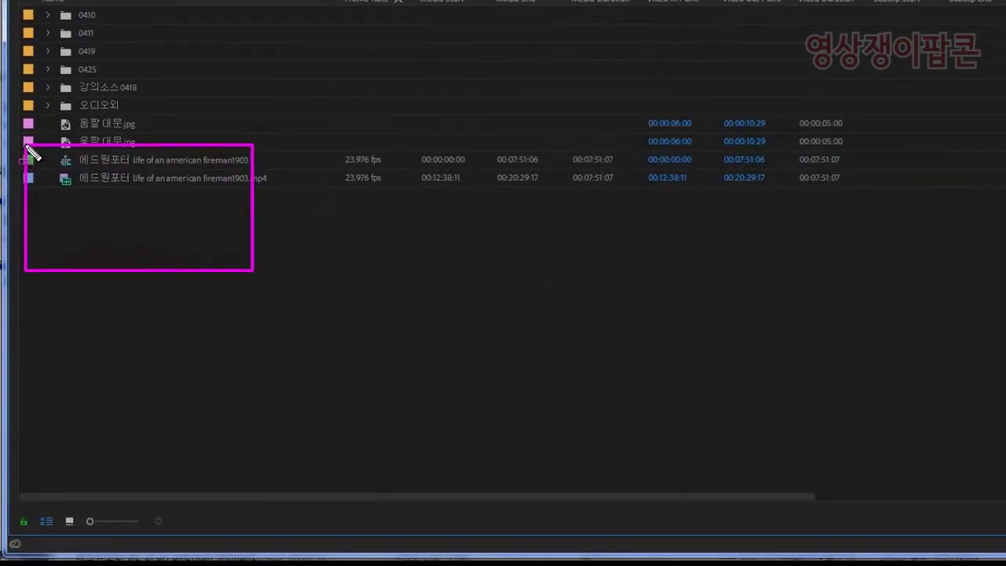
drag(100, 222, 49, 165)
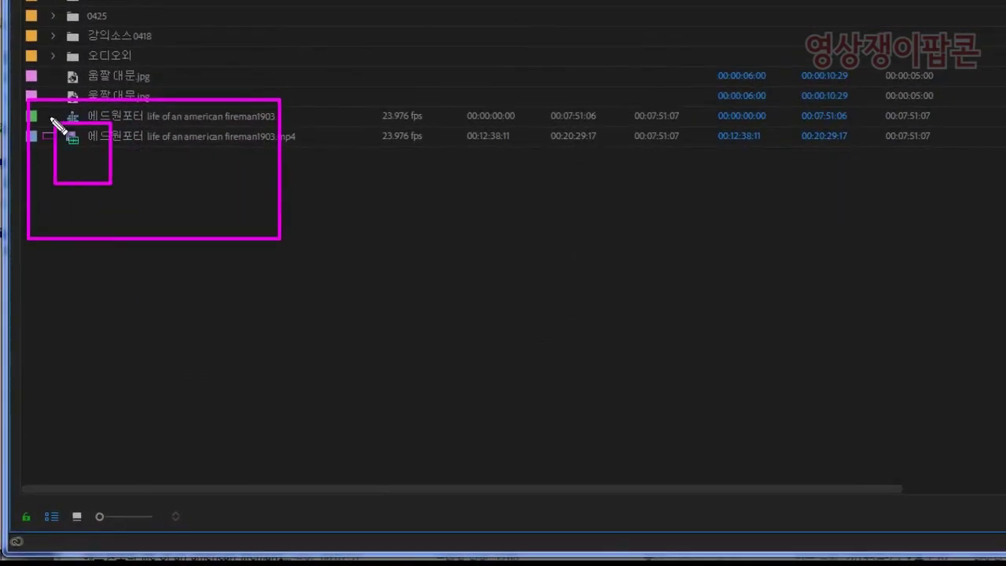
drag(53, 120, 39, 105)
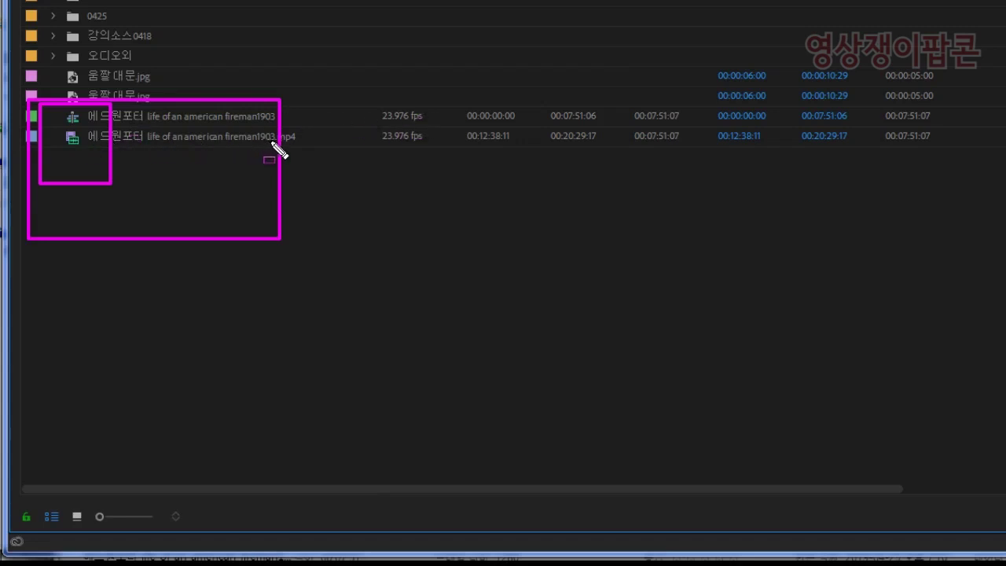
key(Escape)
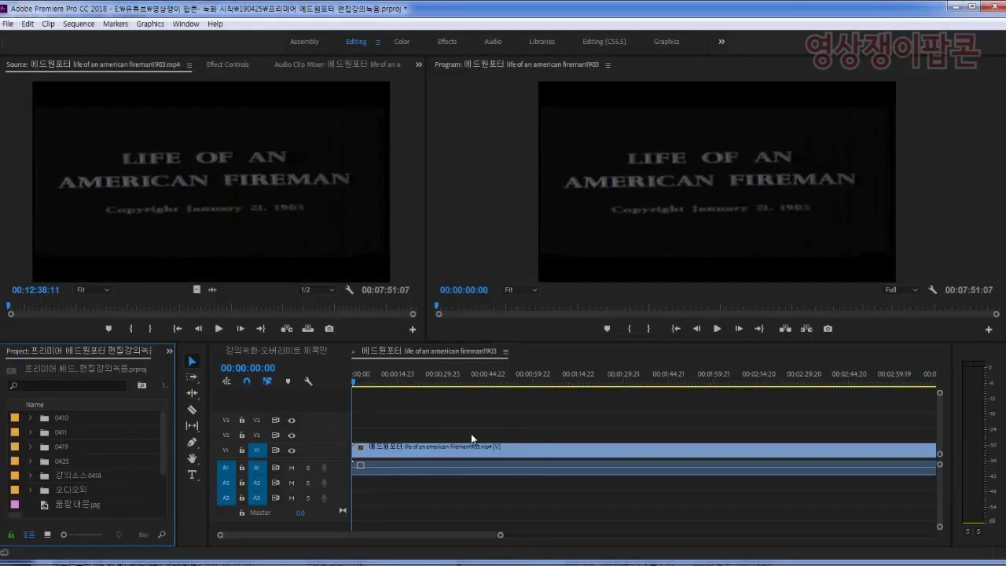
- View the YouTube downloader and American Fireman title images in Windows Photo Viewer, and close both windows
drag(414, 378, 314, 376)
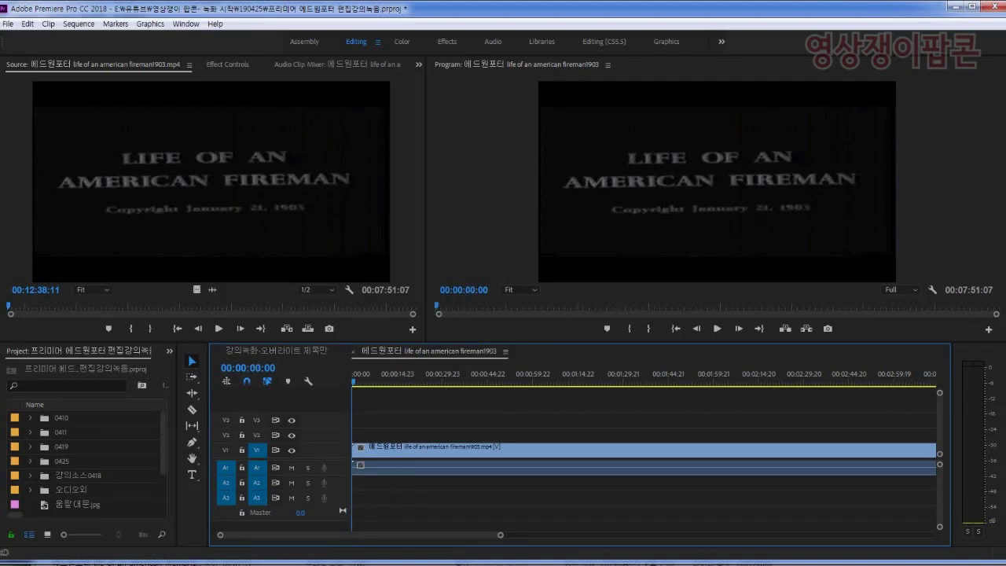
drag(1004, 39, 642, 18)
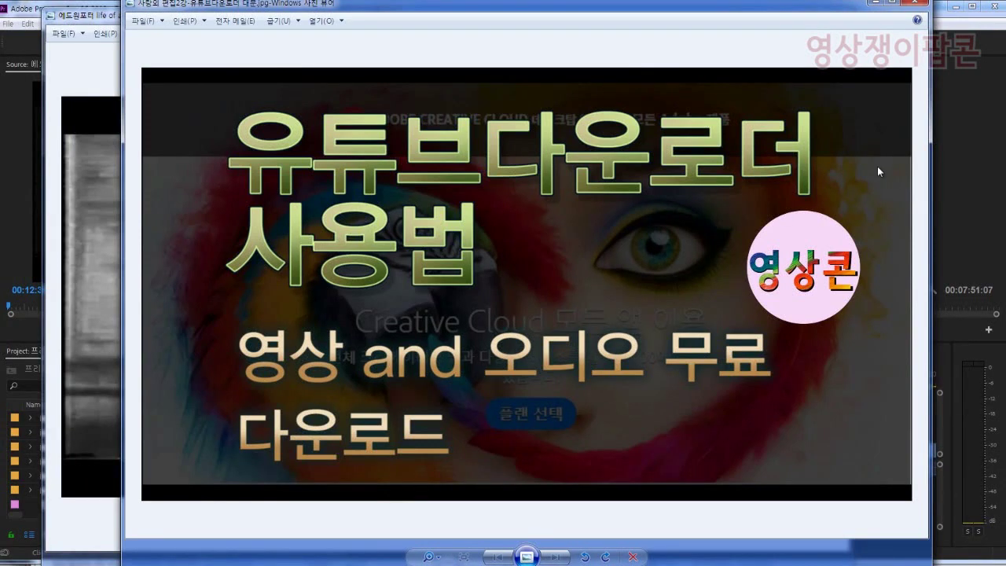
drag(788, 16, 775, 24)
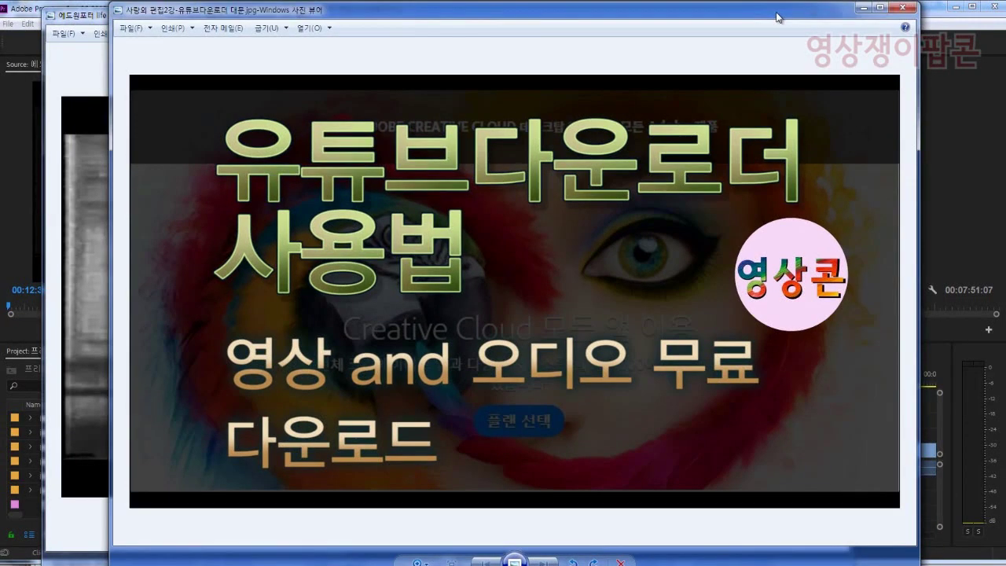
click(909, 13)
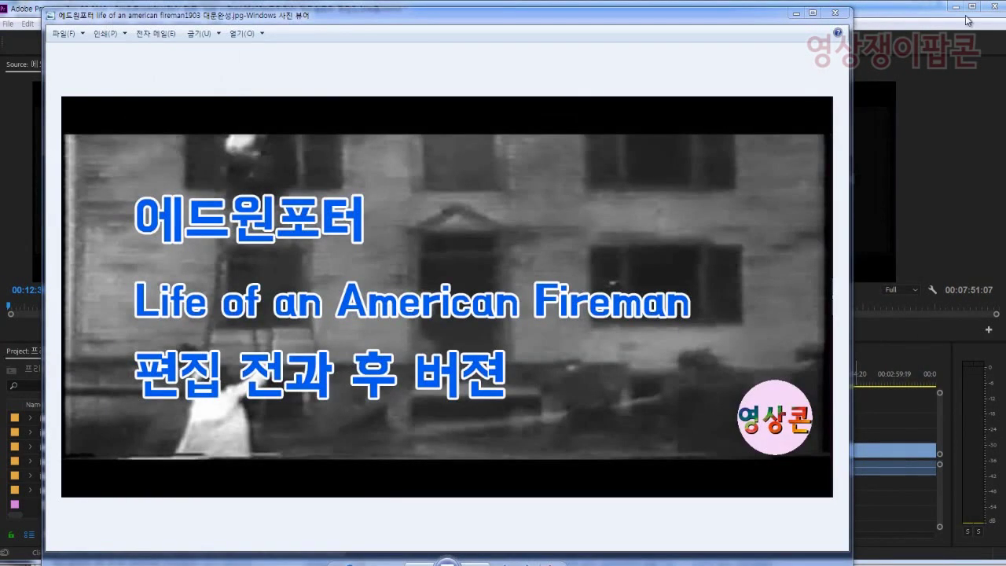
click(837, 17)
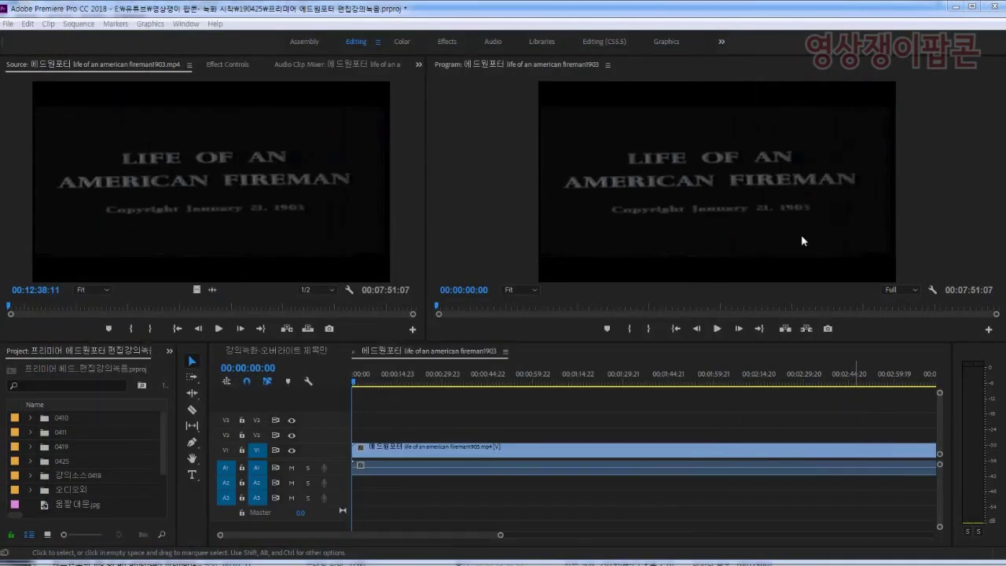
- Fit the whole fireman sequence in the timeline and examine the audio waveform of its first and second parts
click(457, 424)
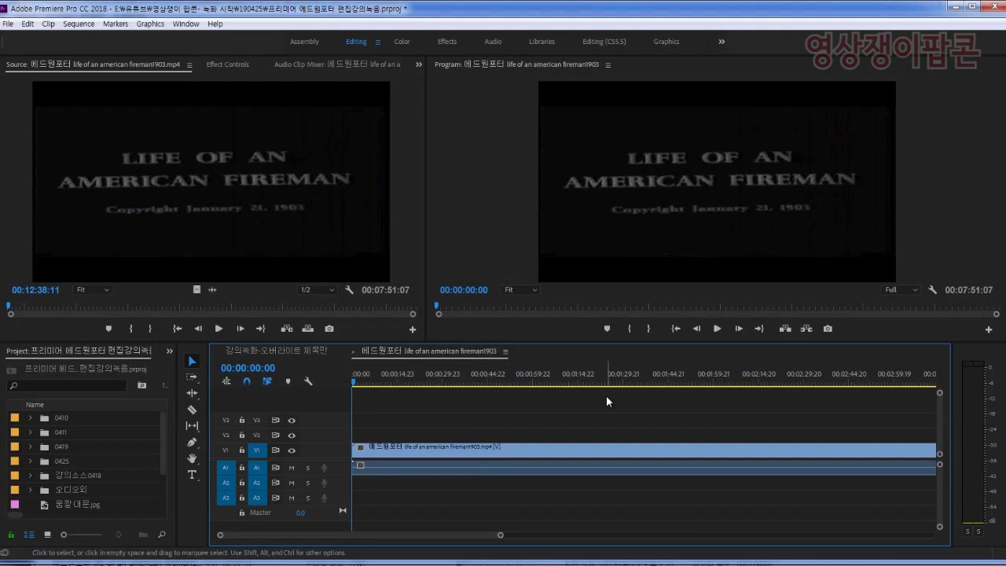
key(backslash)
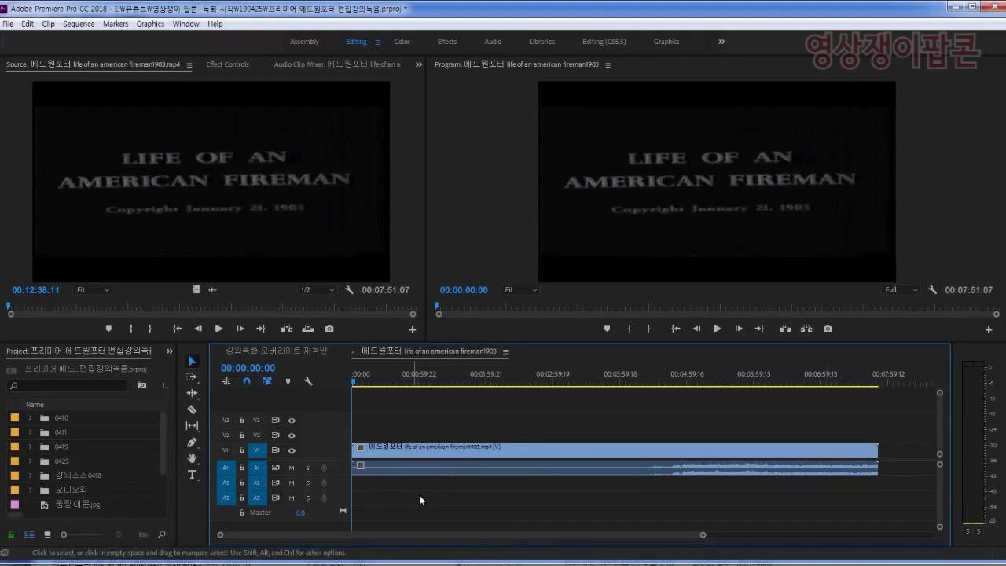
mouse_move(602, 488)
mouse_down()
mouse_move(410, 460)
mouse_move(223, 458)
mouse_up()
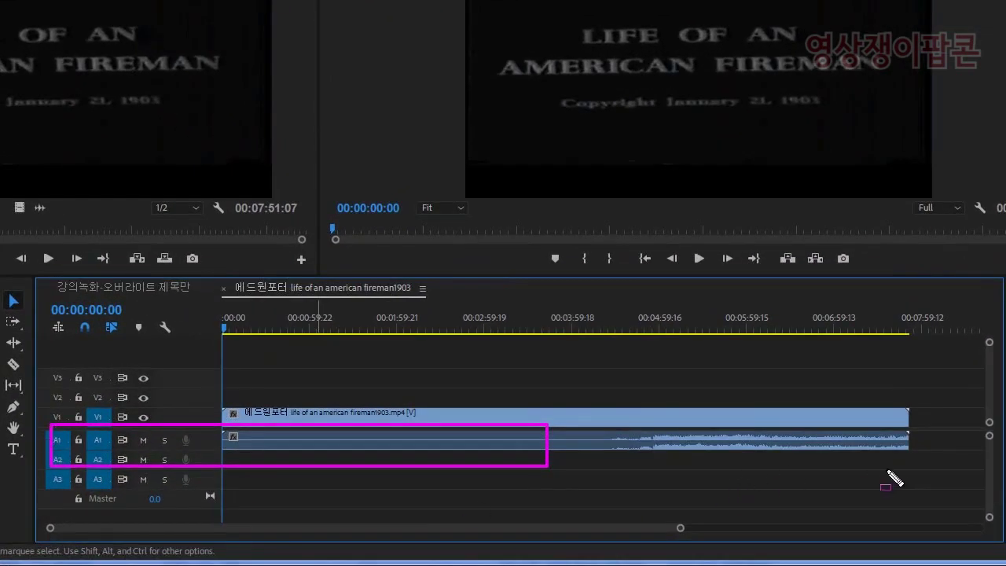
mouse_move(914, 469)
mouse_down()
mouse_move(773, 471)
mouse_move(572, 432)
mouse_up()
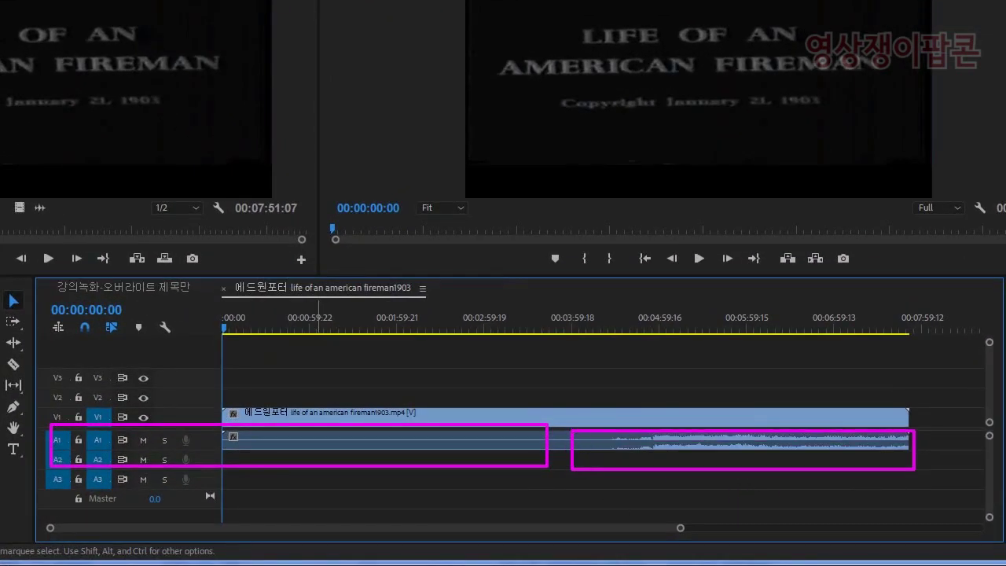
- Play the sequence from about 00:04:25 to check the changeover between the two film versions
mouse_move(543, 332)
mouse_down()
mouse_move(634, 332)
mouse_move(610, 332)
mouse_up()
key(space)
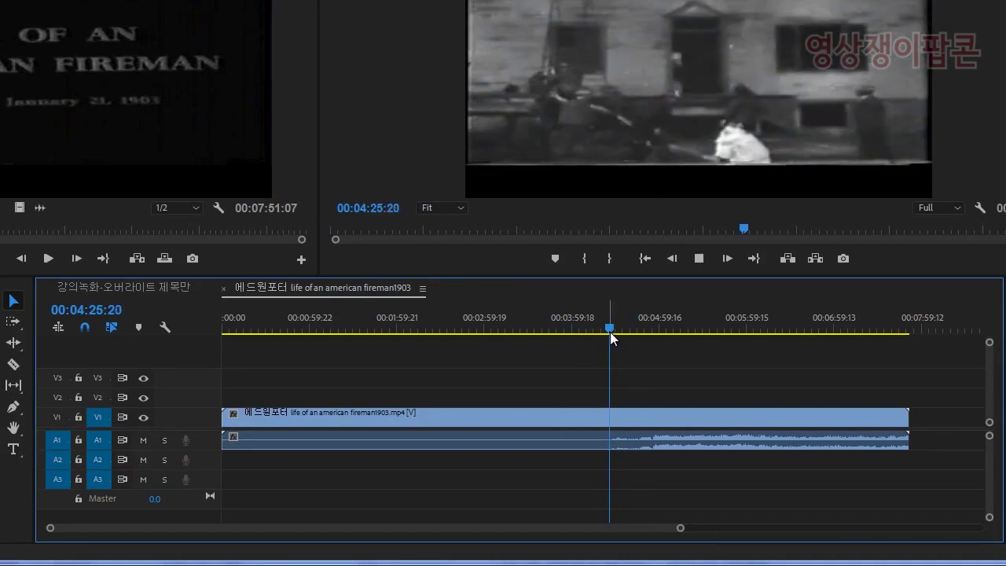
key(space)
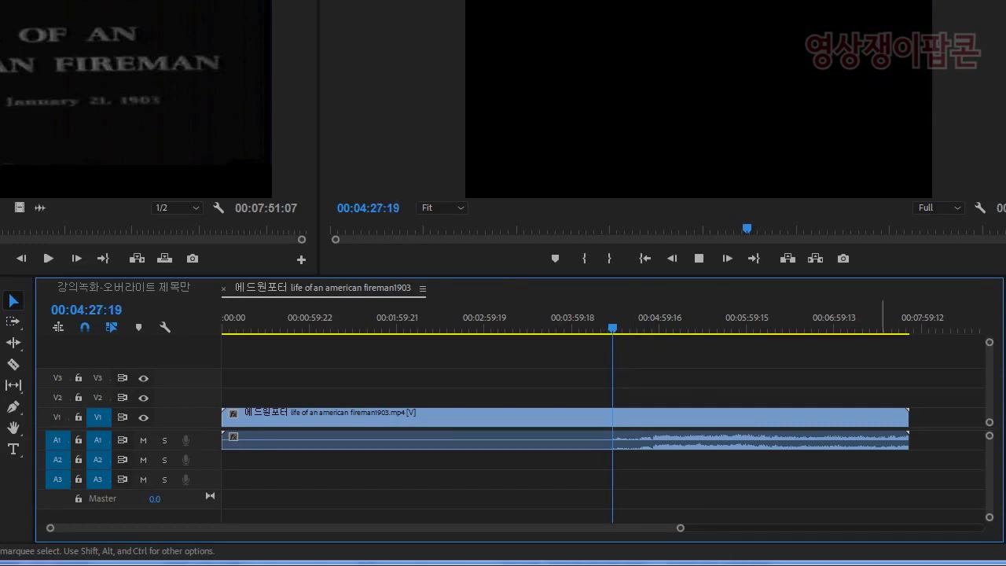
- Go back to about 00:04:23 and step frame by frame to place the playhead on the last black frame, at 00:04:27:20
mouse_move(612, 430)
mouse_down()
mouse_move(468, 433)
mouse_move(616, 437)
mouse_move(605, 437)
mouse_up()
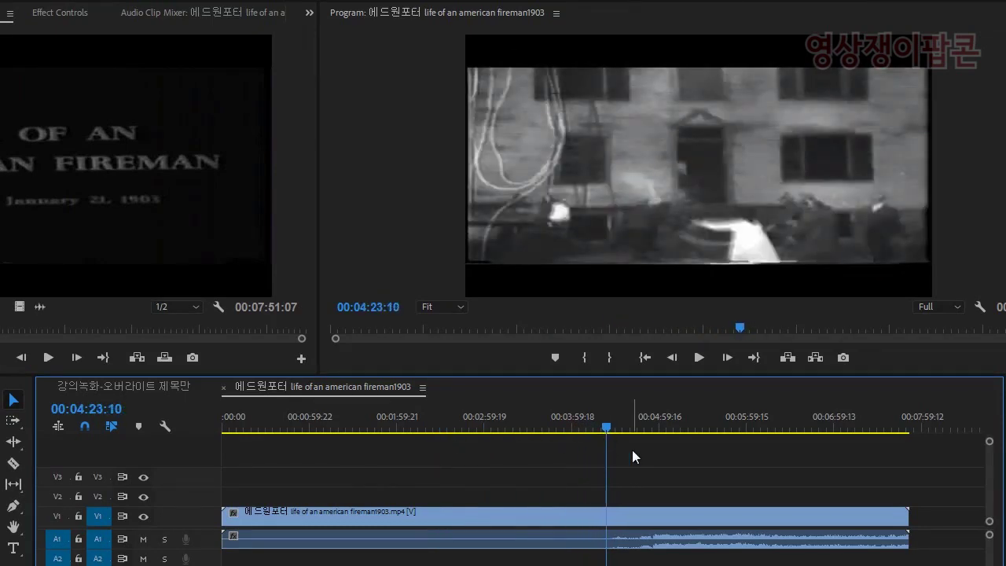
key(Right)
key(Right)
key(Right)
key(Right)
key(Right)
key(Right)
key(Right)
key(Right)
key(Right)
key(Right)
key(Right)
key(Right)
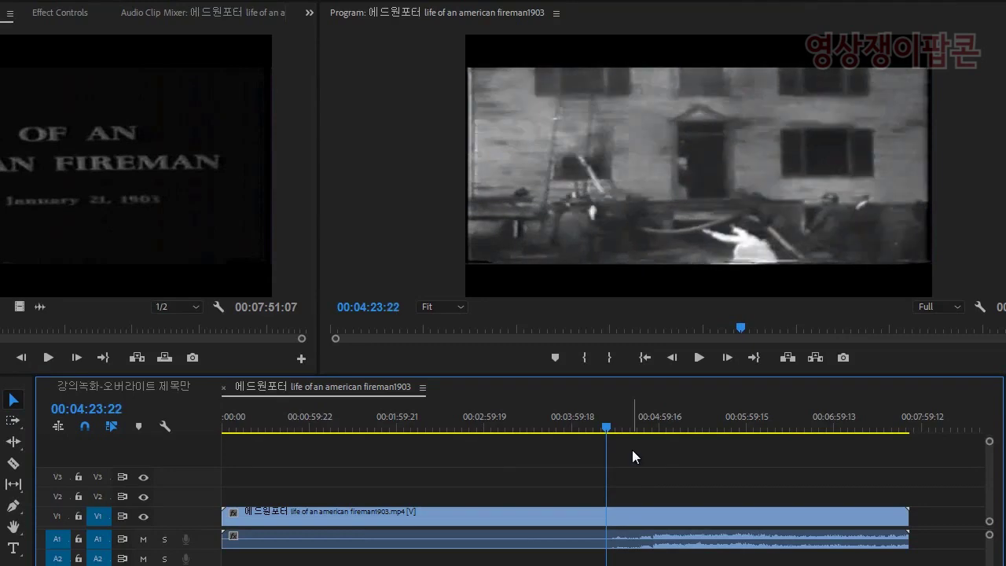
key(Right)
key(Right)
key(Right)
key(Right)
key(Right)
key(Right)
key(Right)
key(Right)
key(Right)
key(Right)
key(Right)
key(Right)
key(Right)
key(Right)
key(Right)
key(Right)
key(Right)
key(Right)
key(Right)
key(Right)
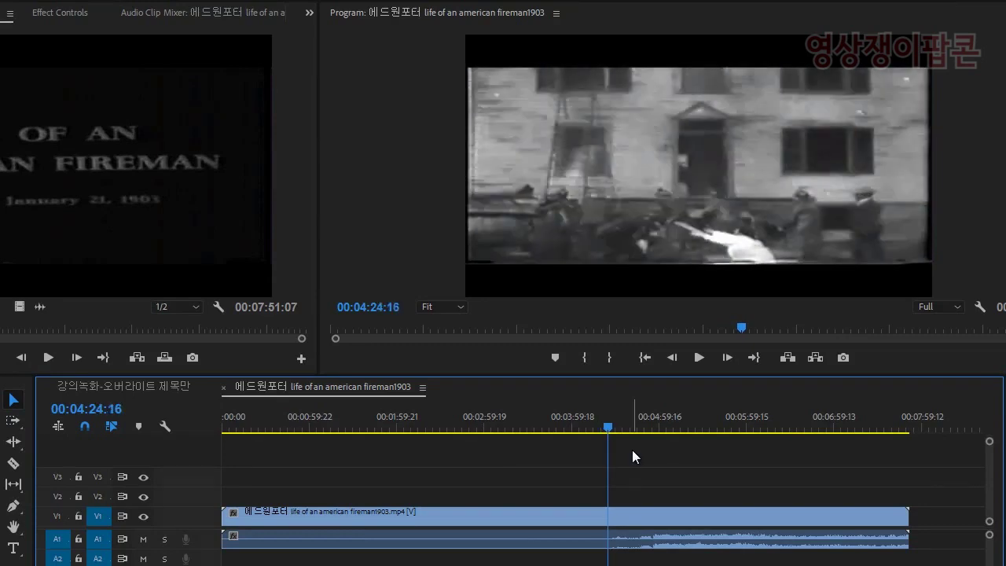
key(Right)
key(Right)
key(Right)
key(Right)
key(Right)
key(Right)
key(Right)
key(Right)
key(Right)
key(Right)
key(Right)
key(Right)
key(Right)
key(Right)
key(Right)
key(Right)
key(Right)
key(Right)
key(Right)
key(Right)
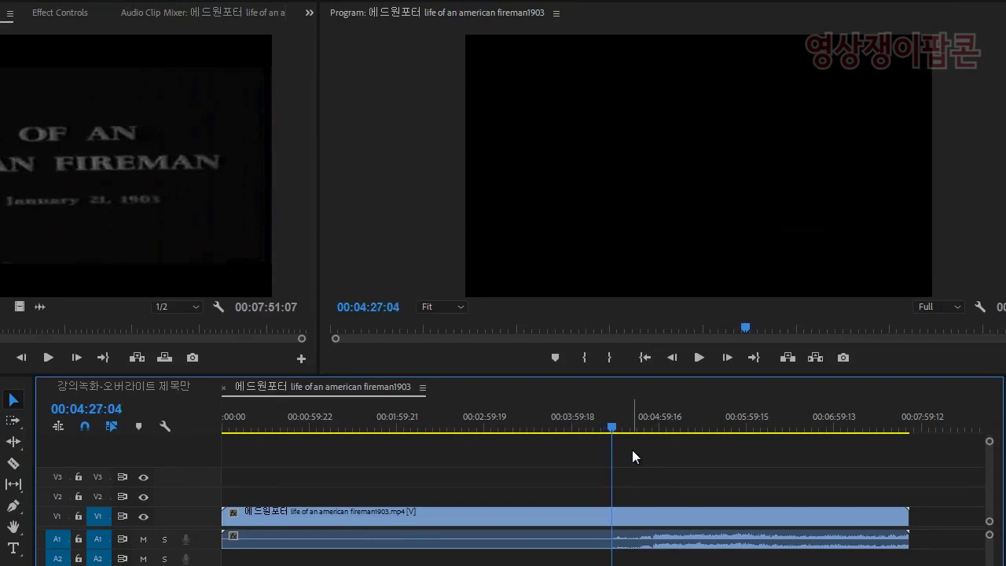
key(Right)
key(Right)
key(Right)
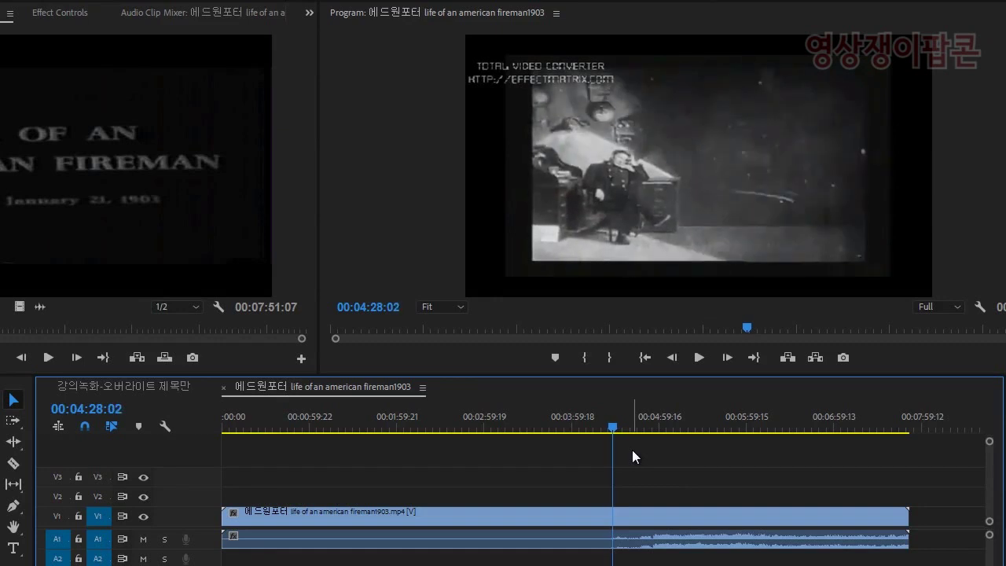
key(Left)
key(Left)
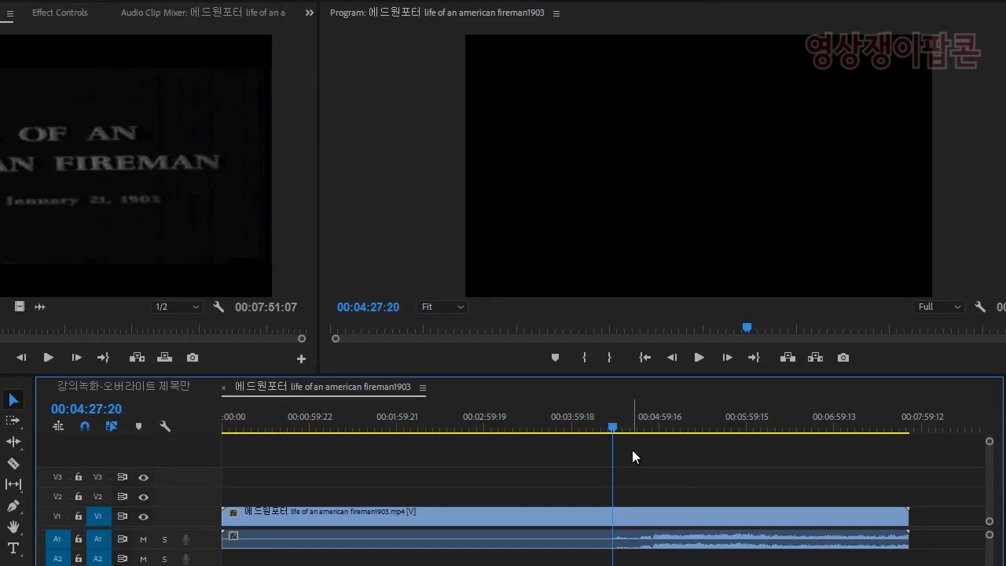
key(Right)
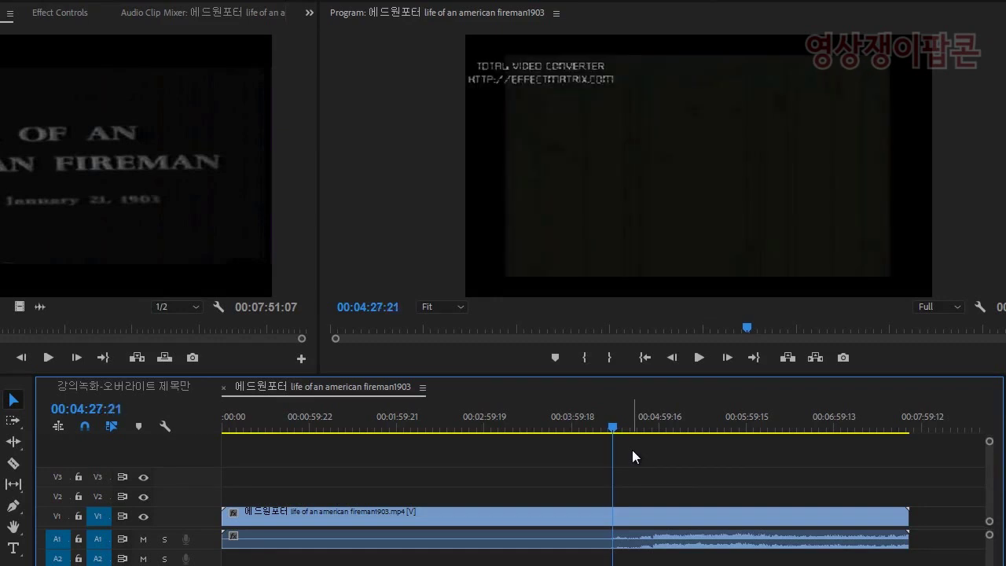
key(Left)
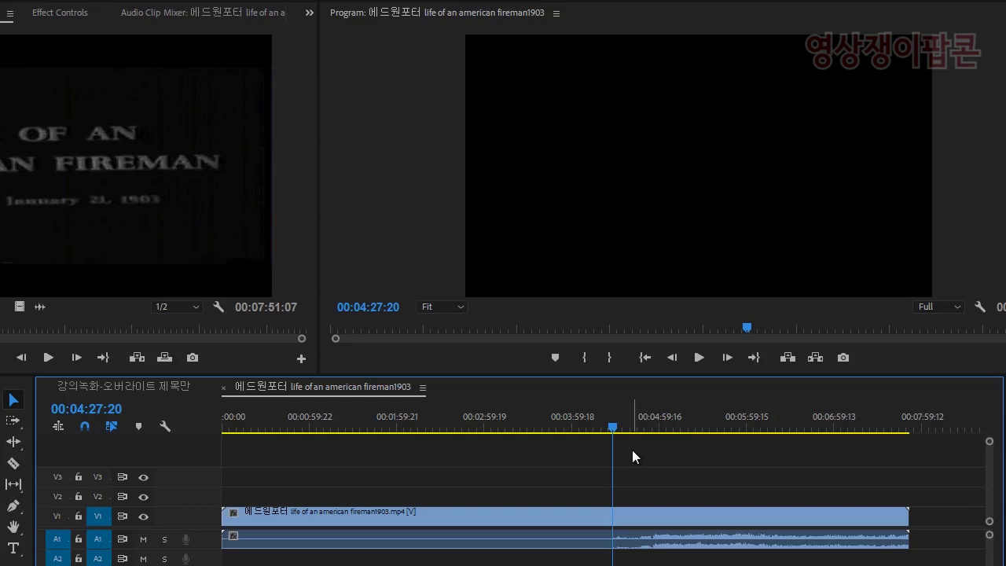
- Advance one frame to the start of the second film version and split the clip at 00:04:27:21
key(Right)
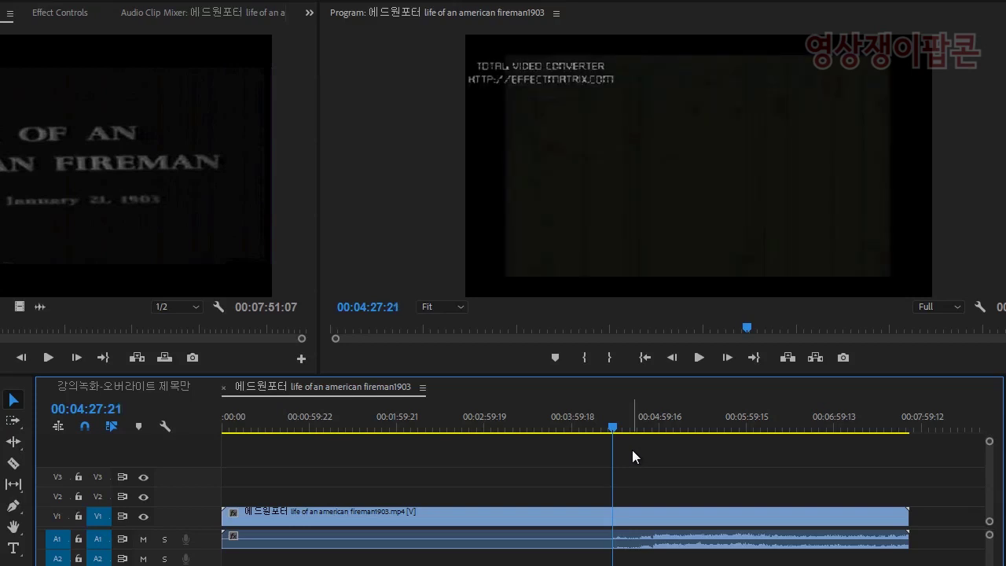
key(ctrl+k)
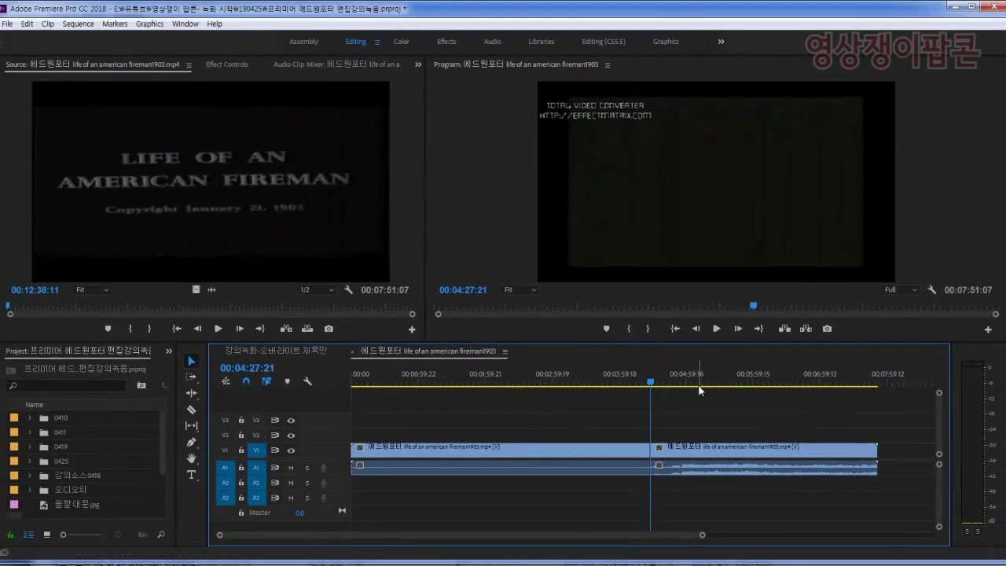
- Scrub through the first film version from its start and return the playhead to the outdoor tree shot at 00:02:13:01
drag(699, 384, 652, 392)
click(351, 393)
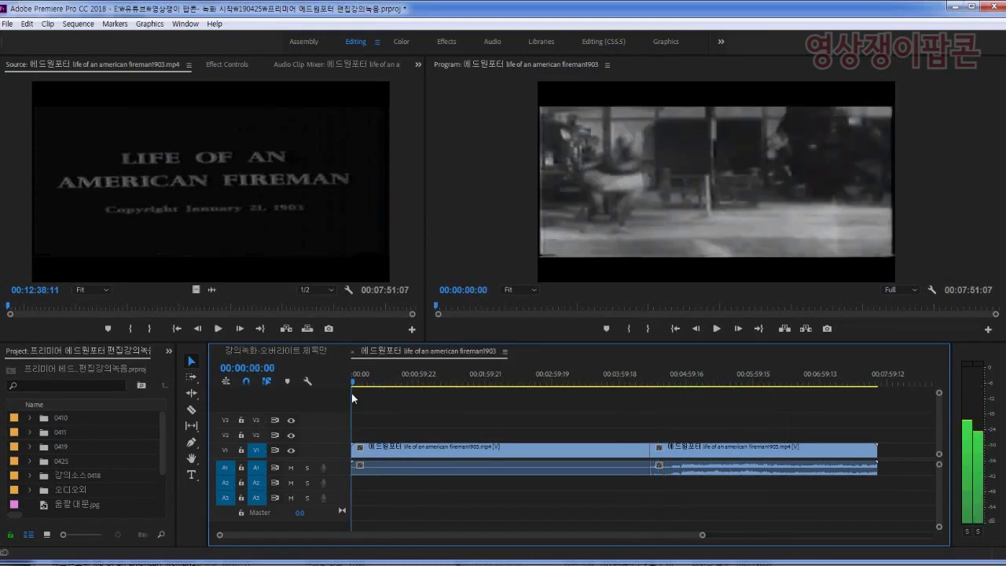
drag(351, 393, 462, 406)
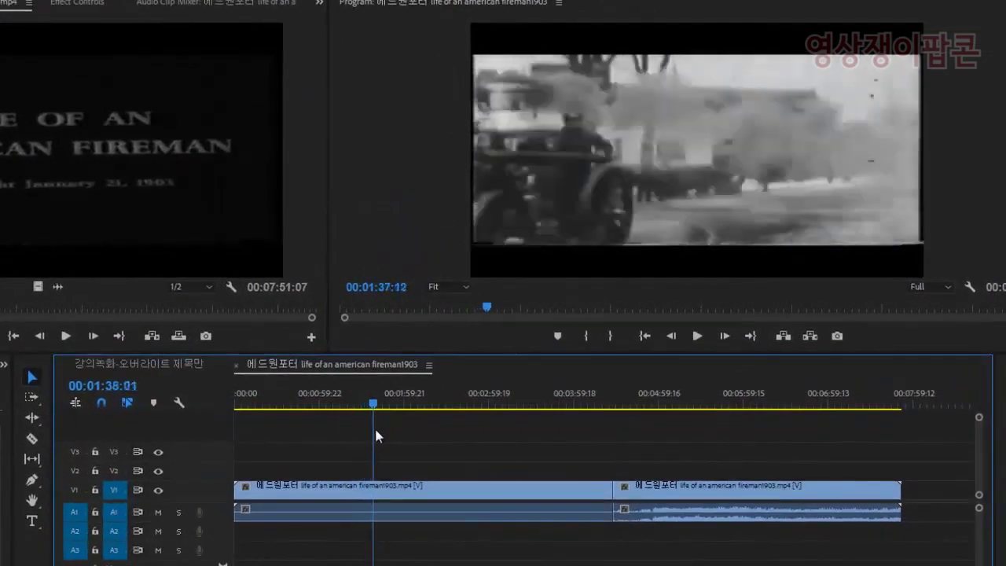
drag(375, 434, 472, 439)
drag(494, 407, 422, 437)
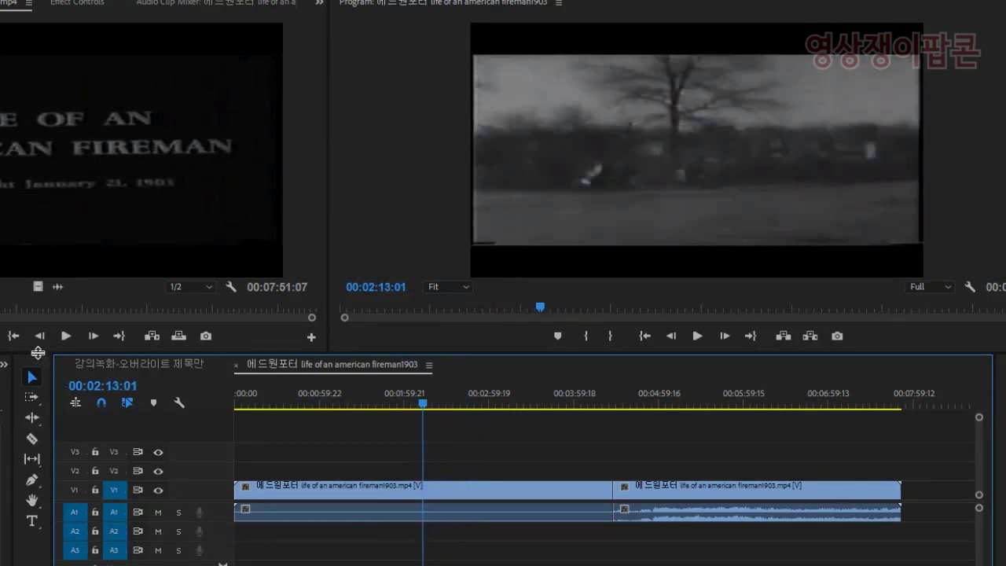
- Enlarge the monitor area above the timeline and play the changeover from the outdoor shot to the smoke-filled room, stopping at about 00:02:25:07
drag(37, 352, 37, 437)
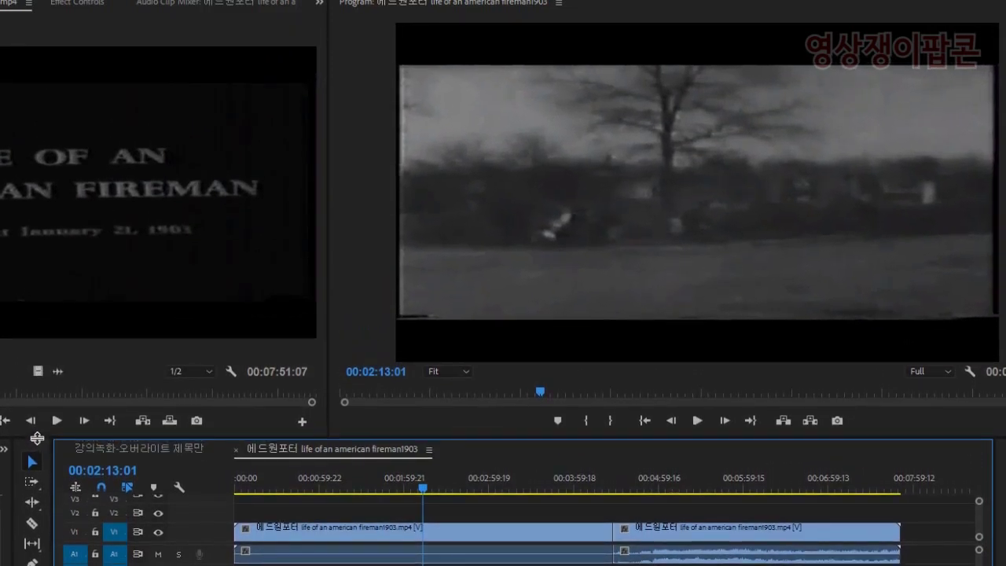
drag(418, 485, 432, 485)
key(space)
key(space)
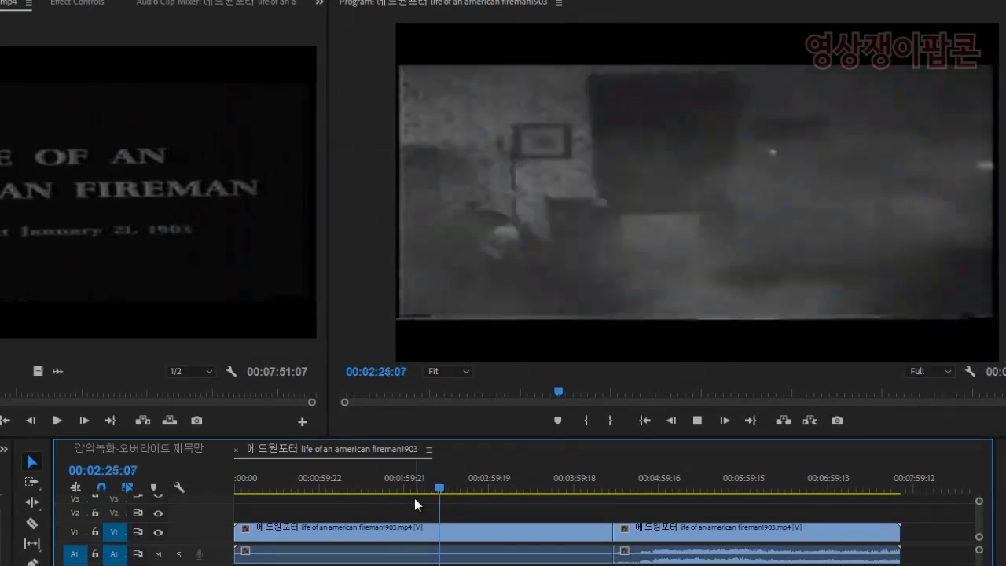
key(space)
- Step back frame by frame to the dark frame before the smoke-filled room shot and split the clip at 00:02:24:06
key(Left)
key(Left)
key(Left)
key(Left)
key(Left)
key(Left)
key(Left)
key(Left)
key(Left)
key(Left)
key(Left)
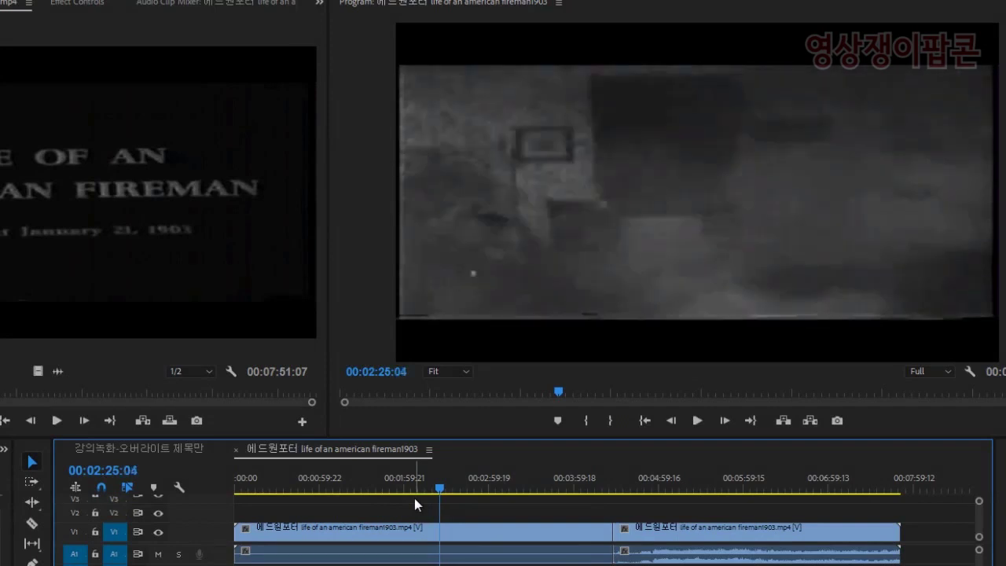
key(Left)
key(Left)
key(Left)
key(Left)
key(Left)
key(Left)
key(Left)
key(Left)
key(Left)
key(Left)
key(Left)
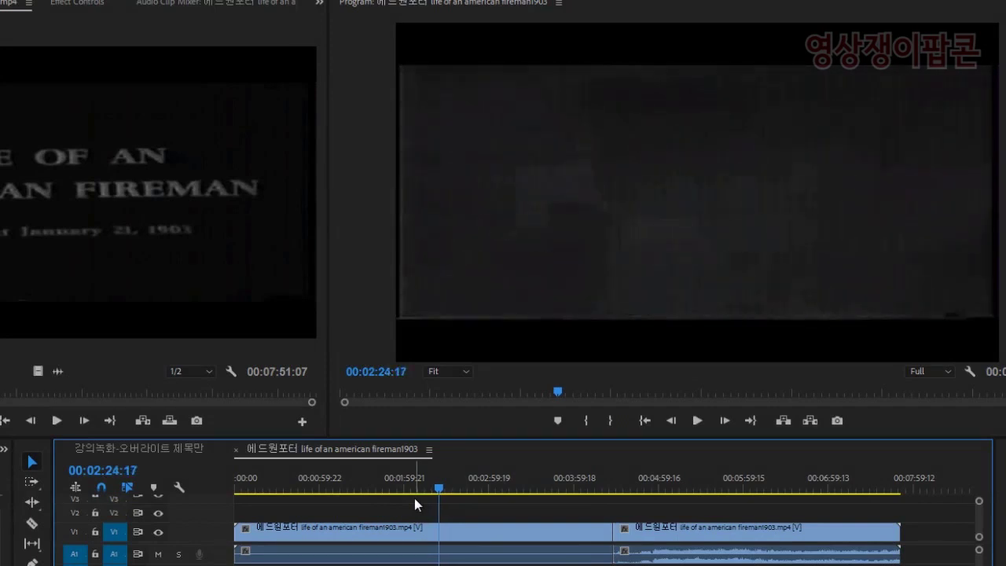
key(Left)
key(Left)
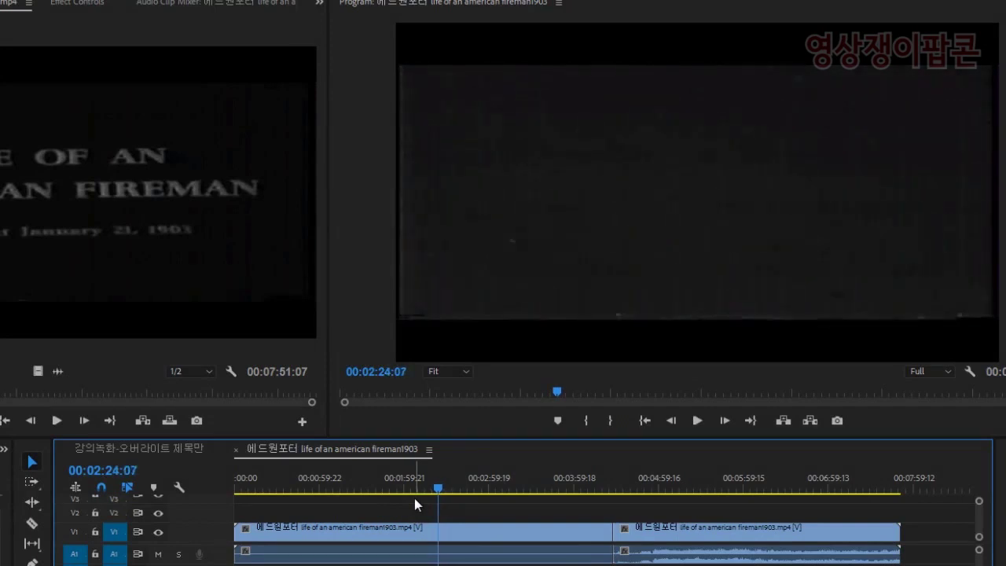
key(Left)
key(Left)
key(Right)
key(ctrl+k)
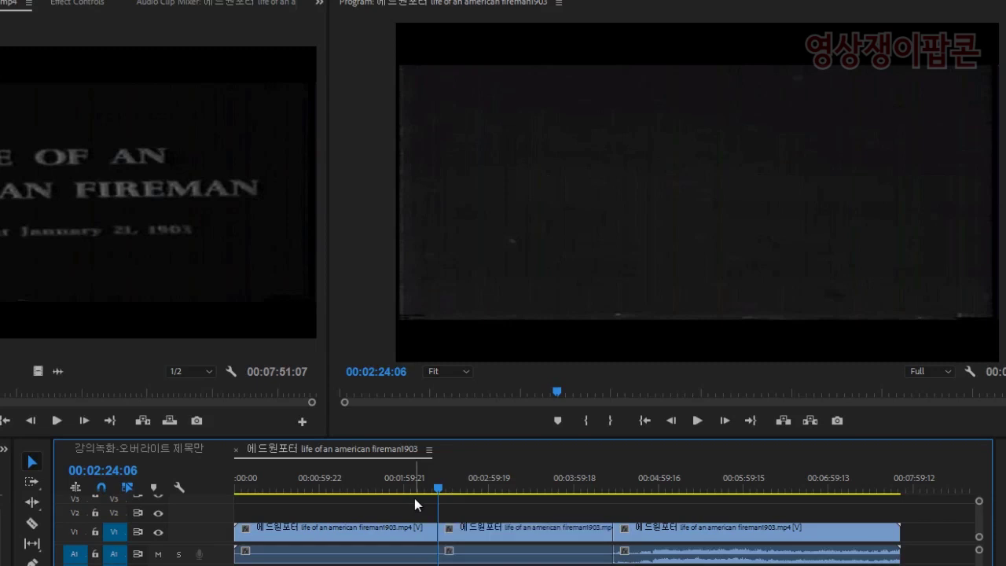
- Play the start of the smoke-filled room shot, and move the playhead ahead to the house exterior at 00:03:26:20
key(space)
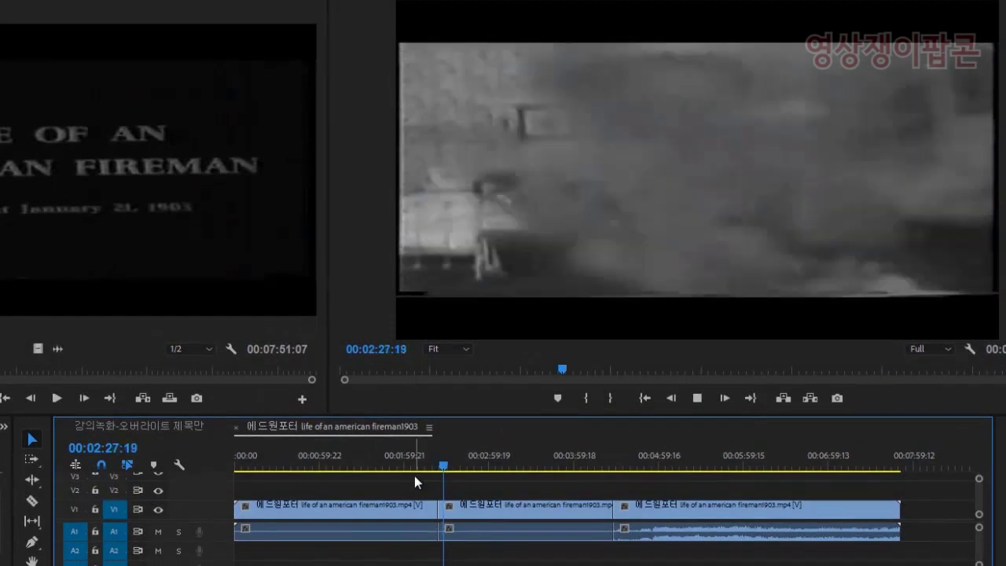
key(space)
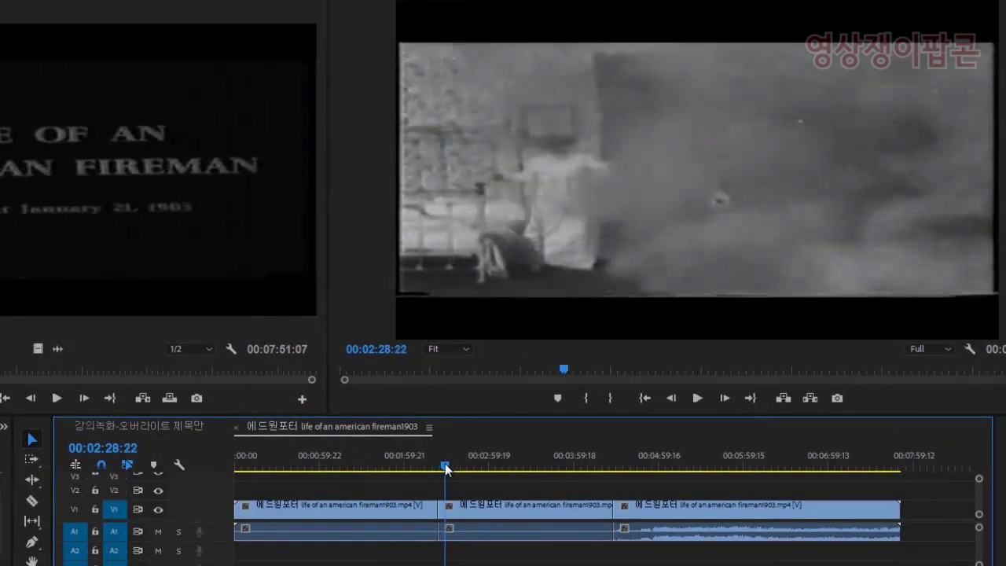
drag(445, 468, 528, 466)
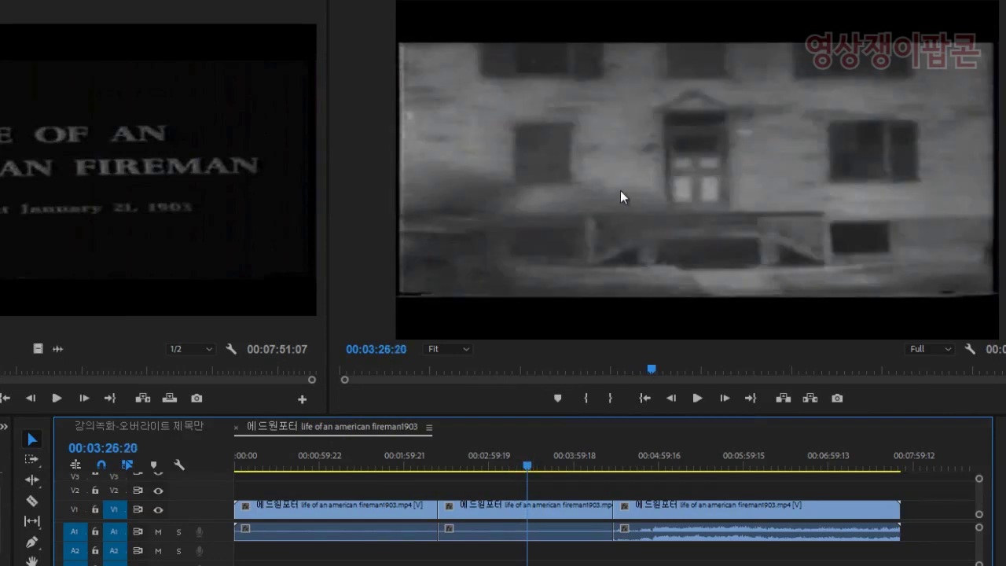
- Step back frame by frame from the house exterior to 00:03:24:19 to examine its dissolve from the room shot
key(Left)
key(Left)
key(Left)
key(Left)
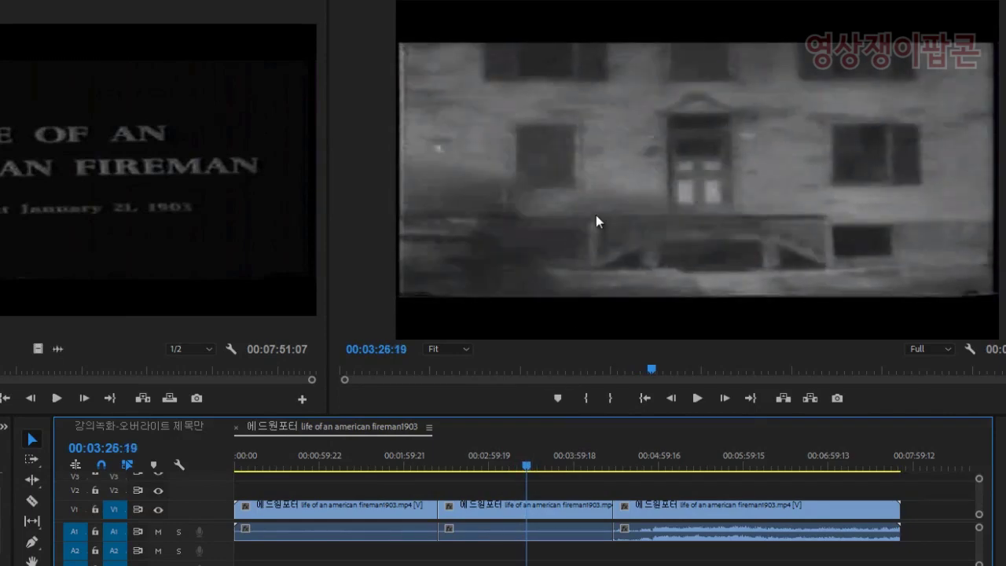
key(Left)
key(Left)
key(Left)
key(Left)
key(Left)
key(Left)
key(Left)
key(Left)
key(Left)
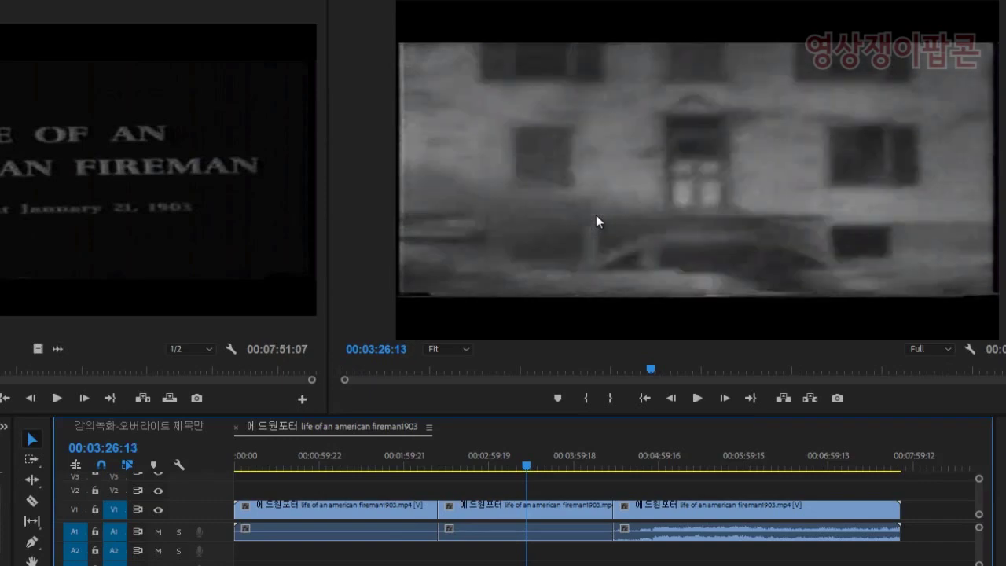
key(Left)
key(Left)
key(Left)
key(Left)
key(Left)
key(Left)
key(Left)
key(Left)
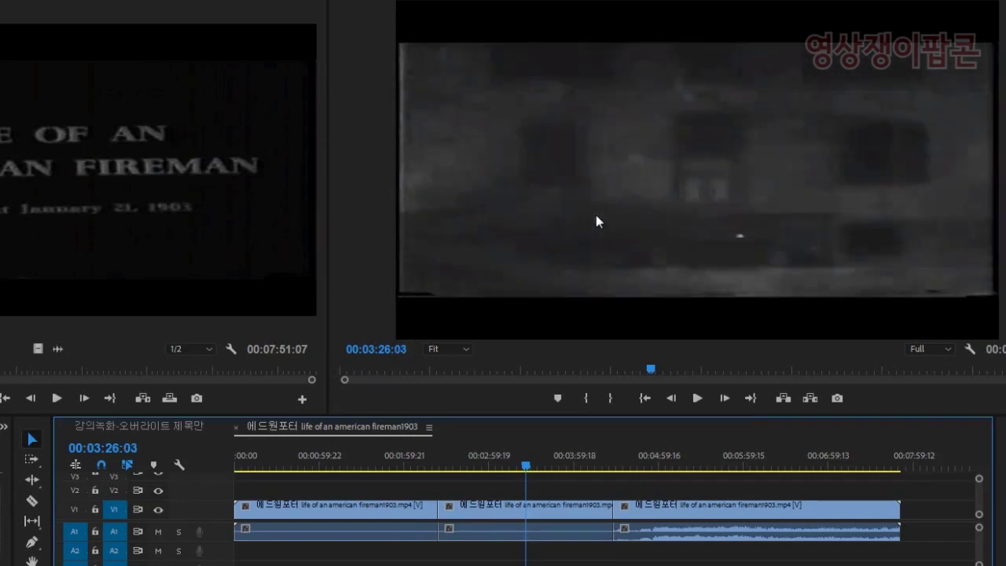
key(Left)
key(Left)
key(Left)
key(Left)
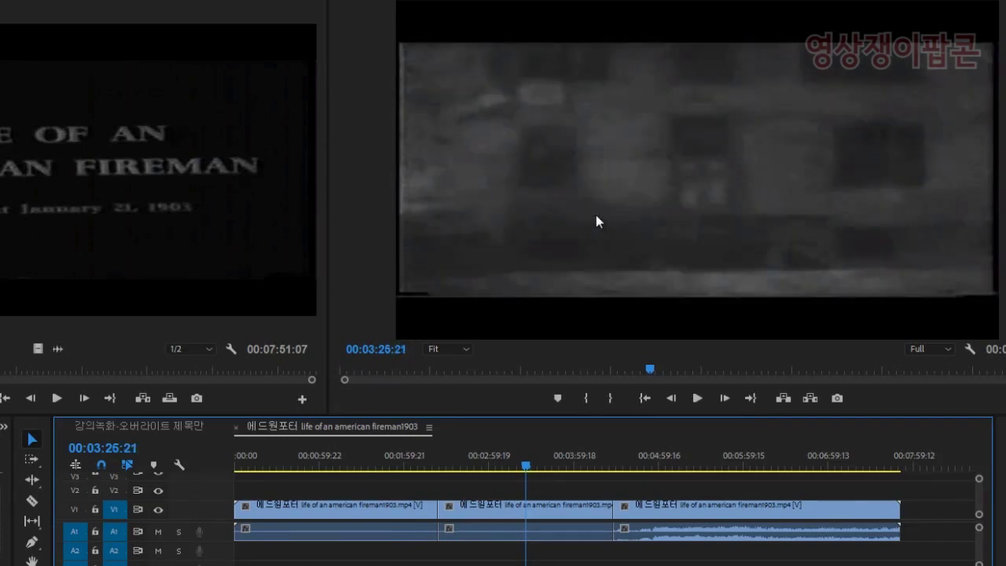
key(Left)
key(Left)
key(Left)
key(Left)
key(Left)
key(Left)
key(Left)
key(Left)
key(Left)
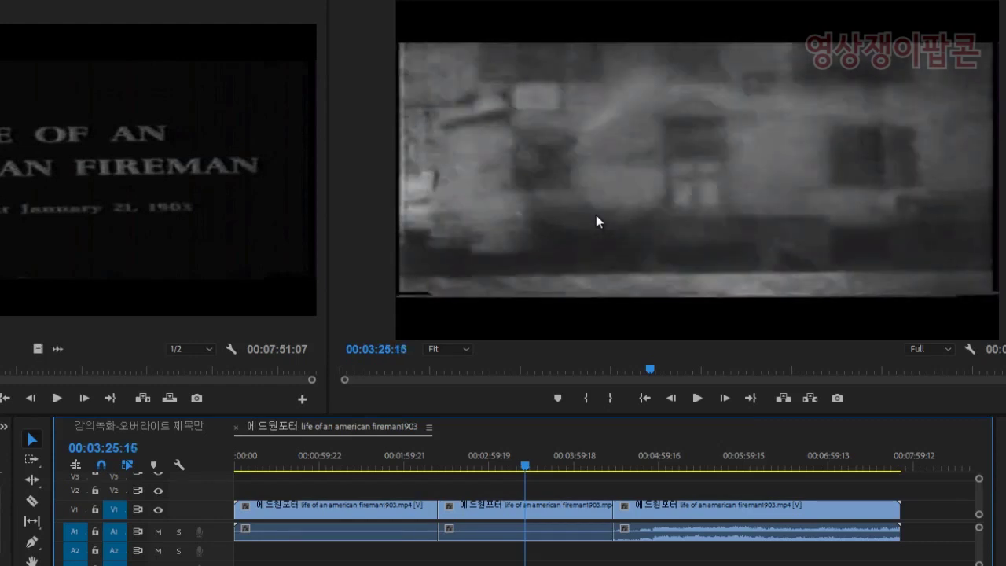
key(Left)
key(Left)
key(Left)
key(Left)
key(Left)
key(Left)
key(Left)
key(Left)
key(Left)
key(Left)
key(Left)
key(Left)
key(Left)
key(Left)
key(Left)
key(Left)
key(Left)
key(Left)
key(Left)
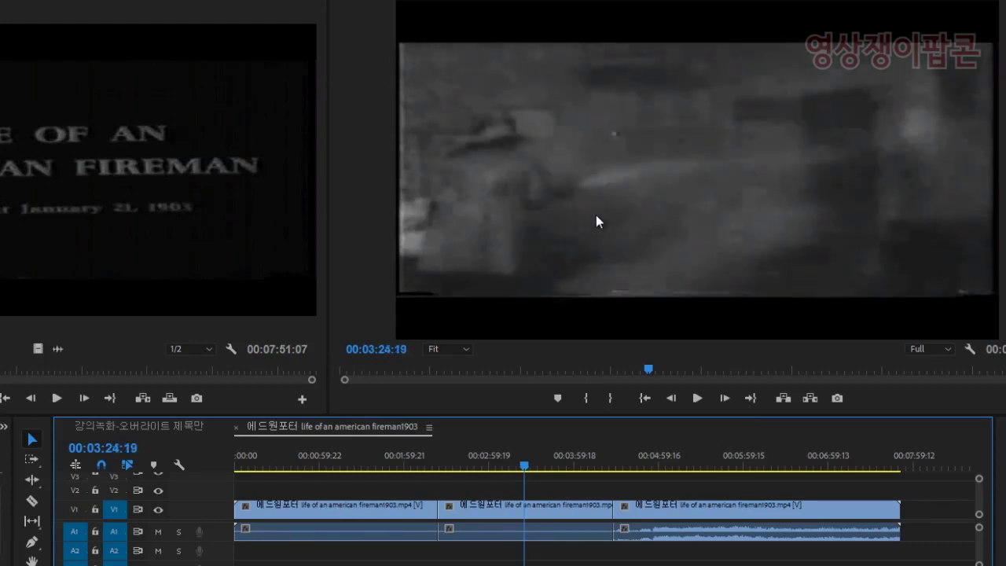
- Step forward frame by frame through the dissolve to 00:03:26:14 to check where the room shot gives way to the house exterior
key(Right)
key(Right)
key(Right)
key(Right)
key(Right)
key(Right)
key(Right)
key(Right)
key(Right)
key(Right)
key(Right)
key(Right)
key(Right)
key(Right)
key(Right)
key(Right)
key(Right)
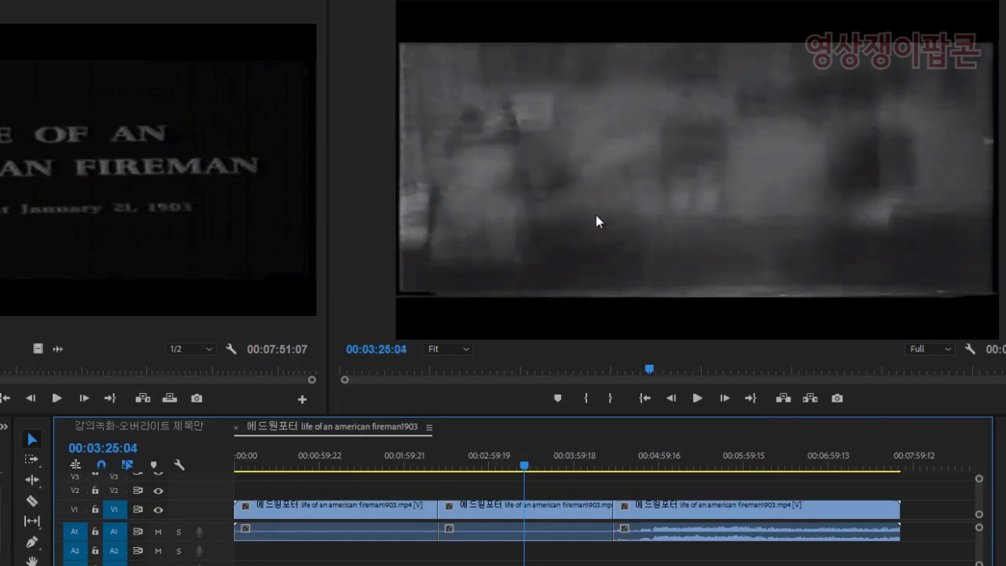
key(Right)
key(Right)
key(Right)
key(Right)
key(Right)
key(Right)
key(Right)
key(Right)
key(Right)
key(Right)
key(Right)
key(Right)
key(Right)
key(Right)
key(Right)
key(Right)
key(Right)
key(Right)
key(Right)
key(Right)
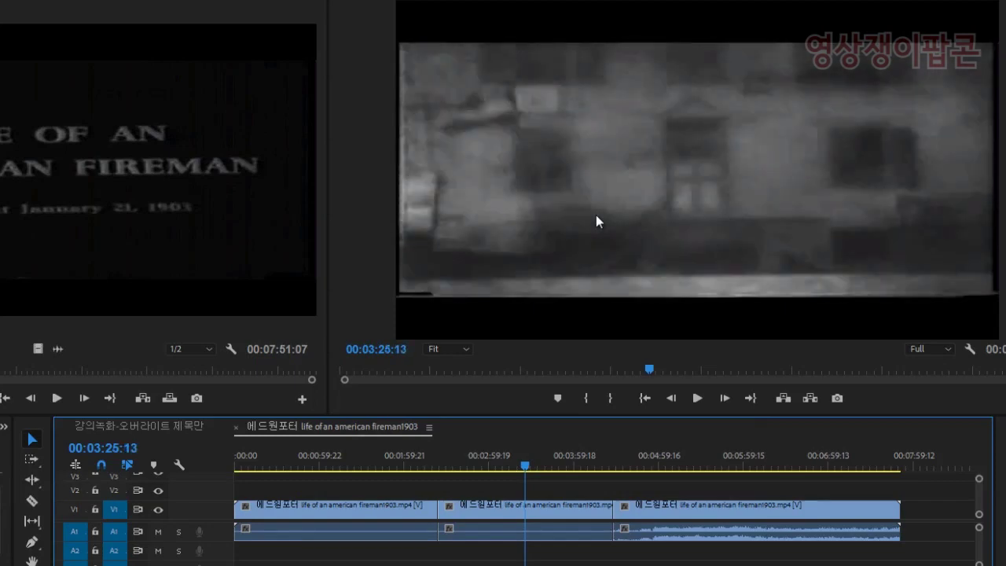
key(Right)
key(Right)
key(Right)
key(Right)
key(Right)
key(Right)
key(Right)
key(Right)
key(Right)
key(Right)
key(Right)
key(Right)
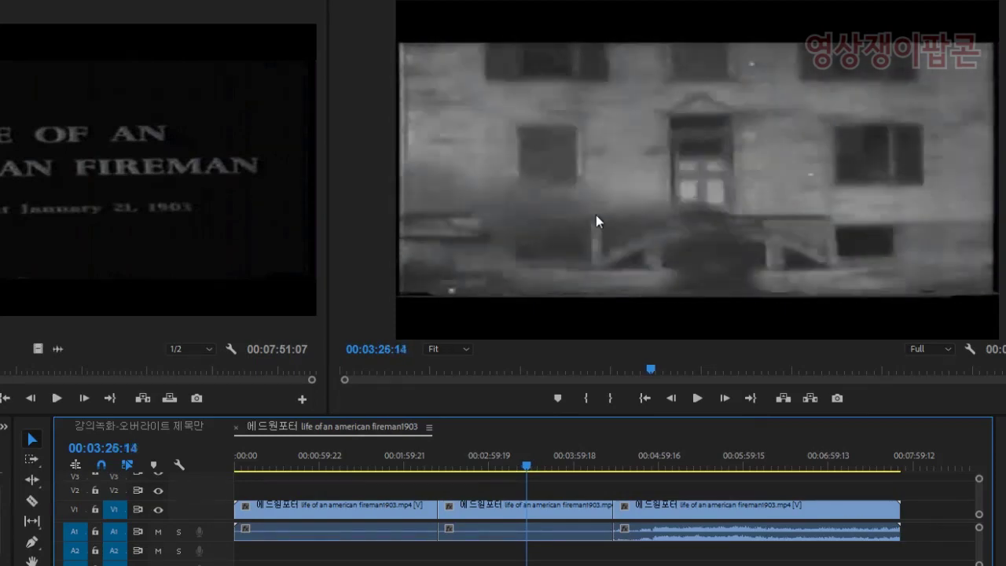
- Step frame by frame around the end of the dissolve into the house exterior and split the clip at 00:03:26:08
key(Left)
key(Left)
key(Left)
key(Left)
key(Left)
key(Left)
key(Left)
key(Left)
key(Left)
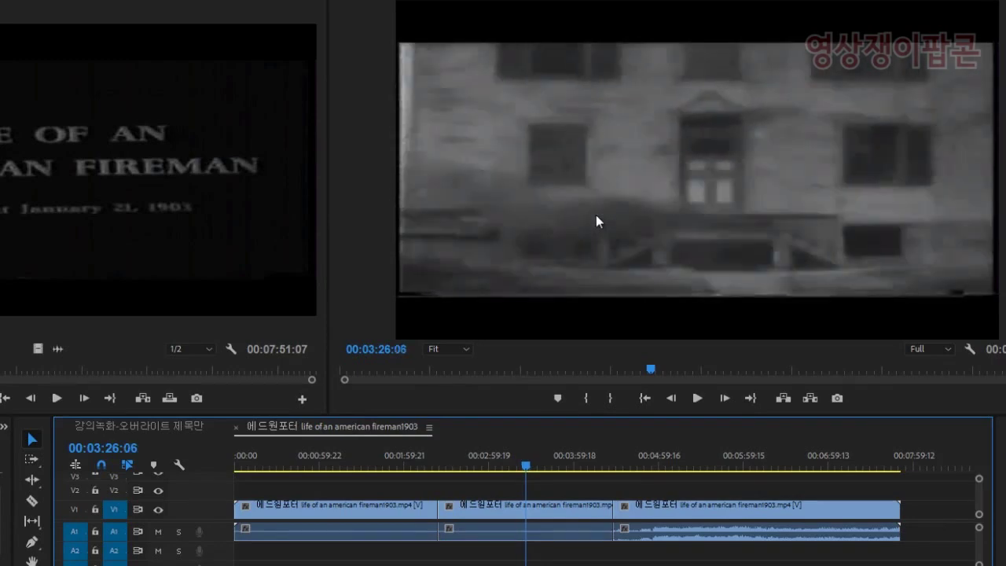
key(Right)
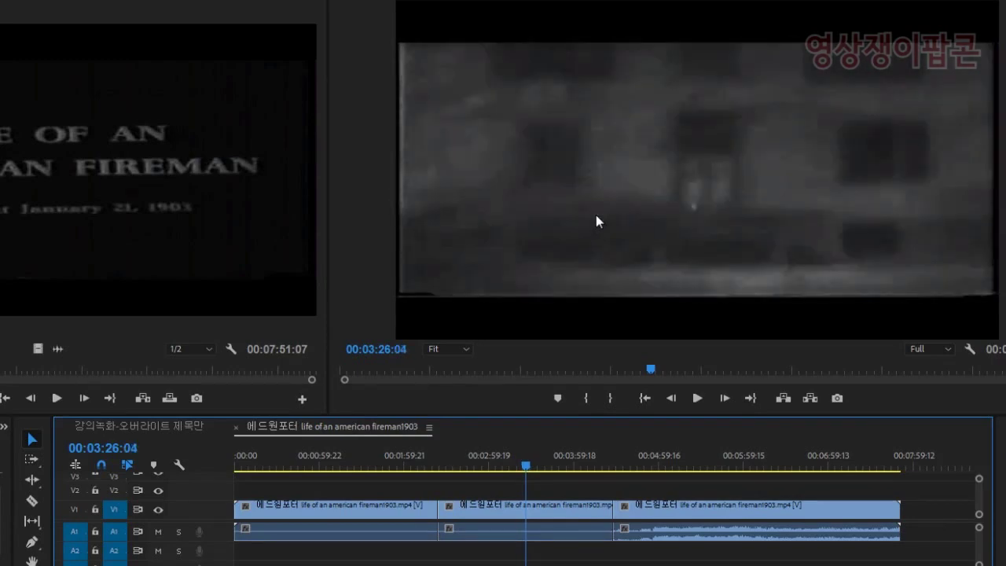
key(Right)
key(Right)
key(Right)
key(Right)
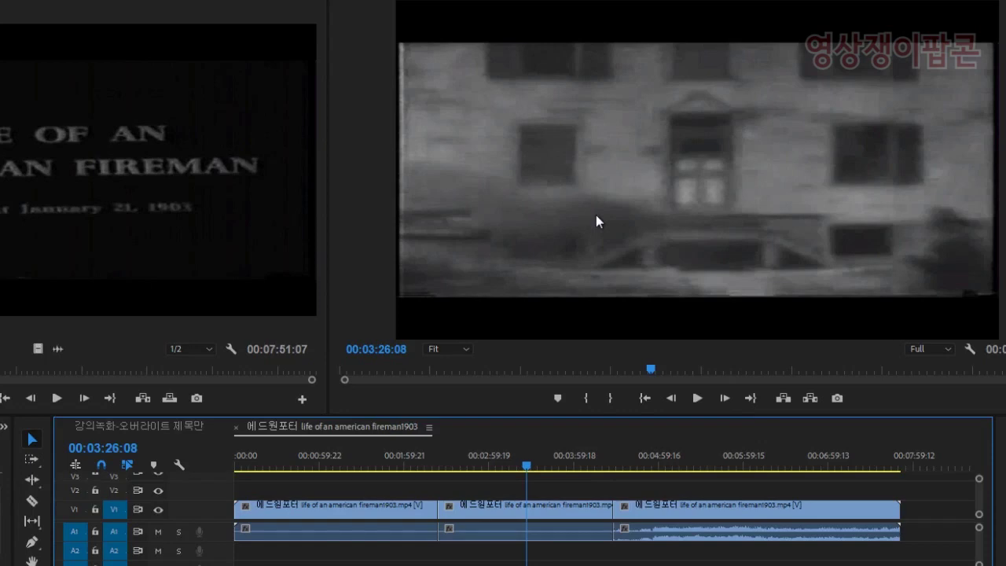
key(ctrl+k)
- Find the moment in the smoke-filled room shot when the fireman carries the woman out the window and split the clip at 00:02:55:03
click(506, 464)
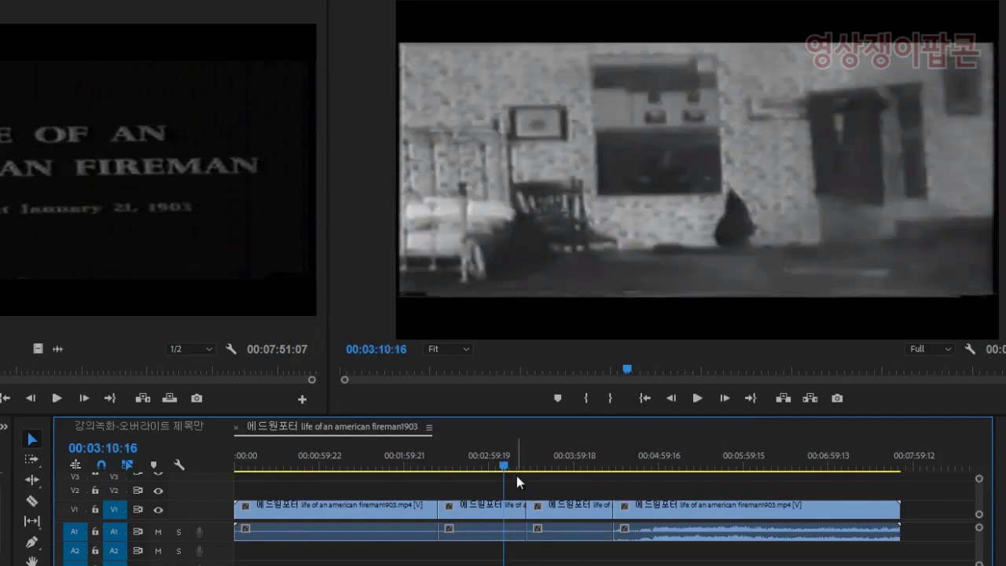
key(=)
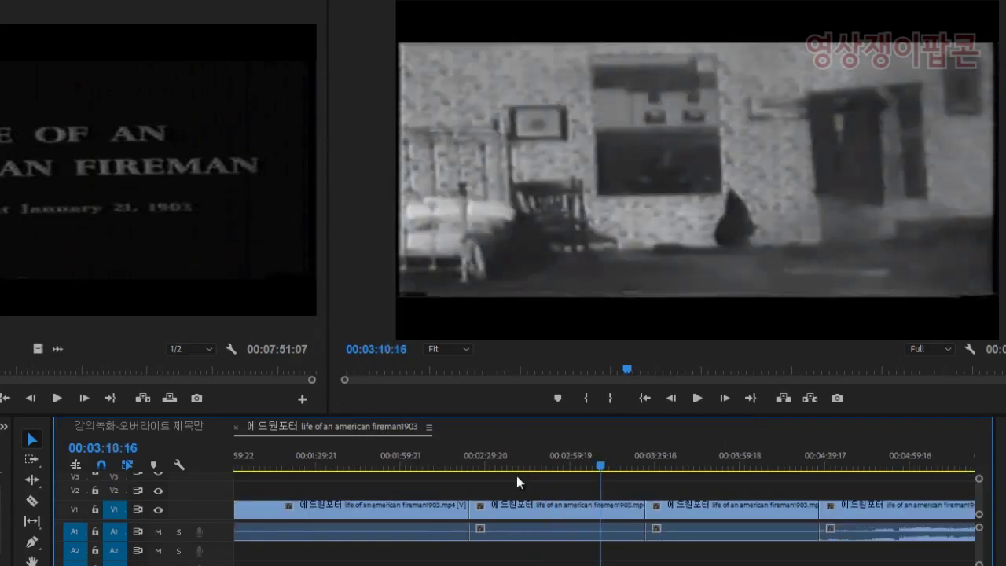
key(=)
drag(414, 466, 515, 444)
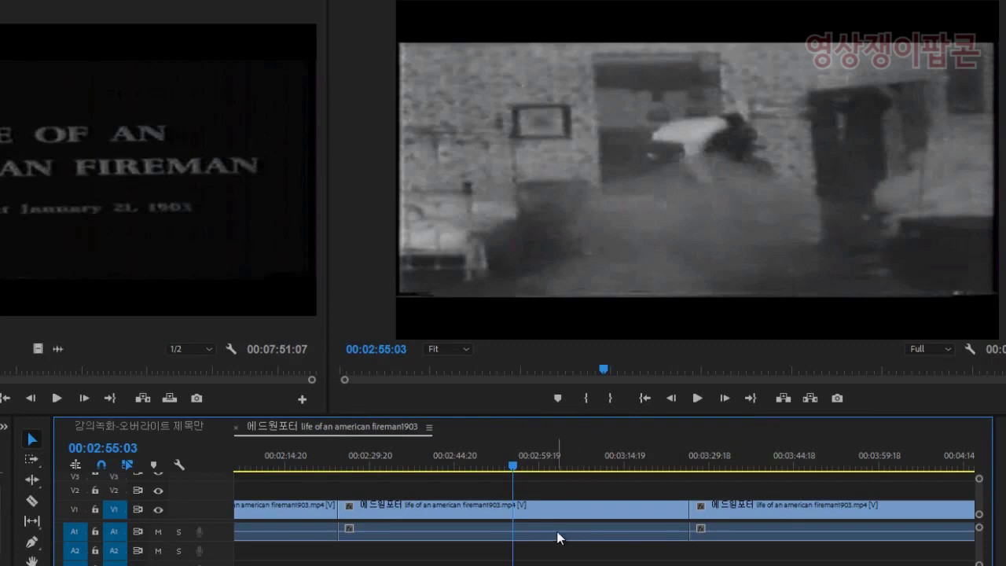
key(ctrl+k)
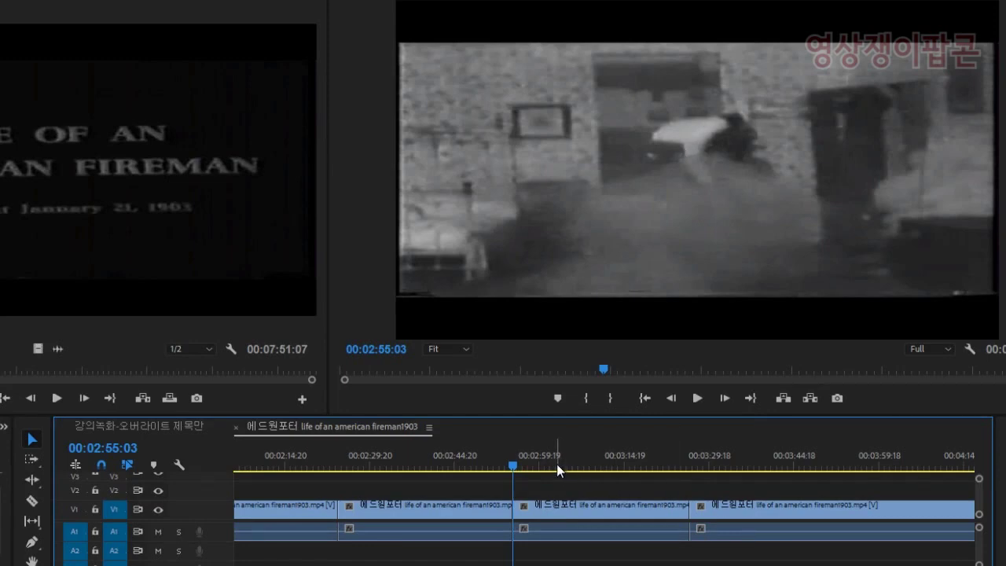
- Isolate the exterior ladder rescue by splitting the house exterior clip at 00:03:49:03 and 00:03:57:01
drag(557, 464, 820, 491)
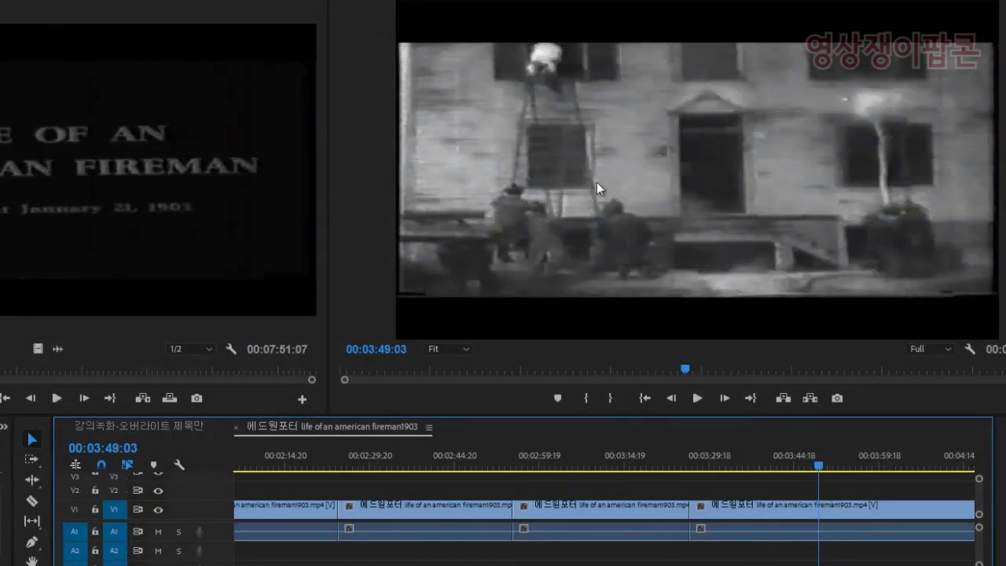
key(ctrl+k)
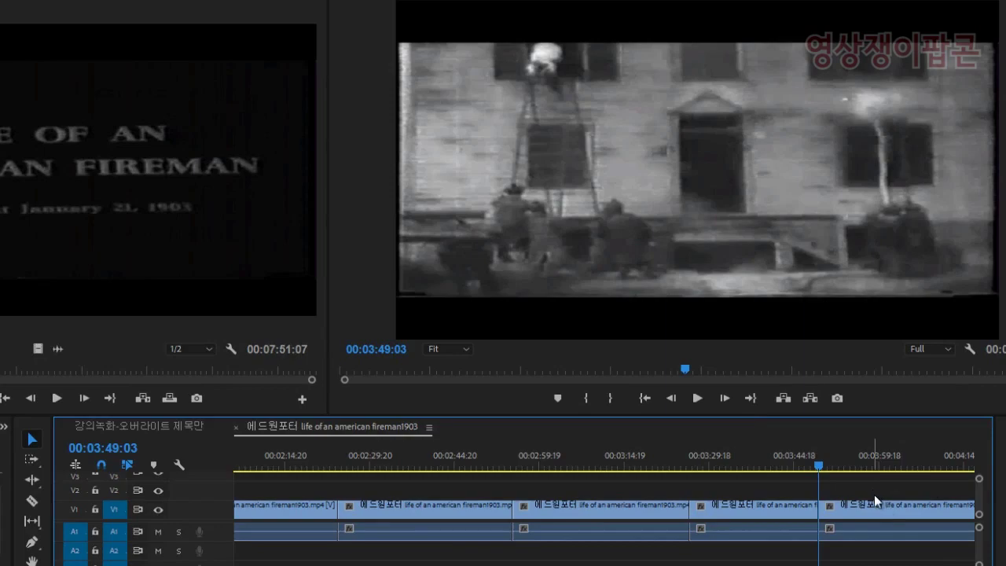
key(space)
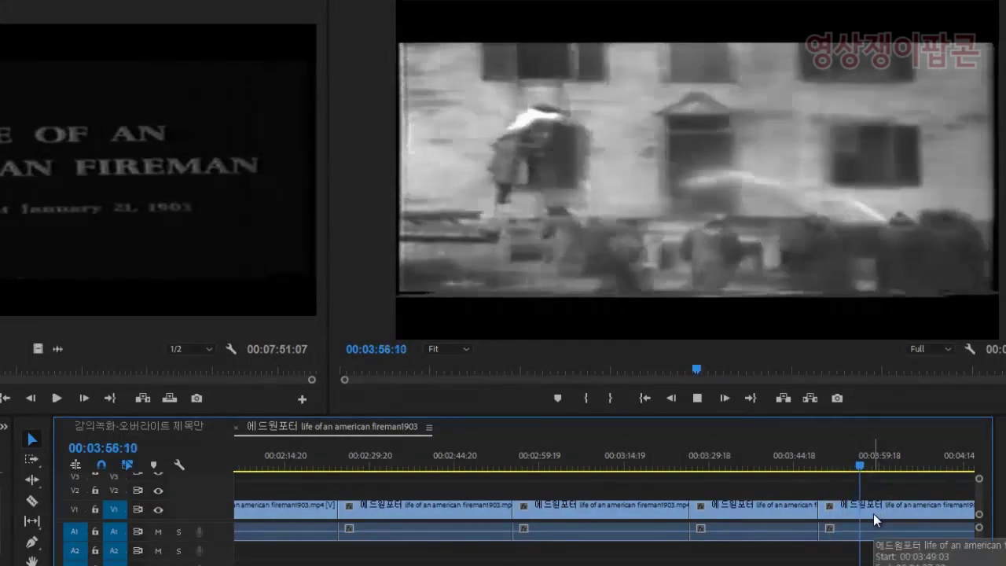
key(space)
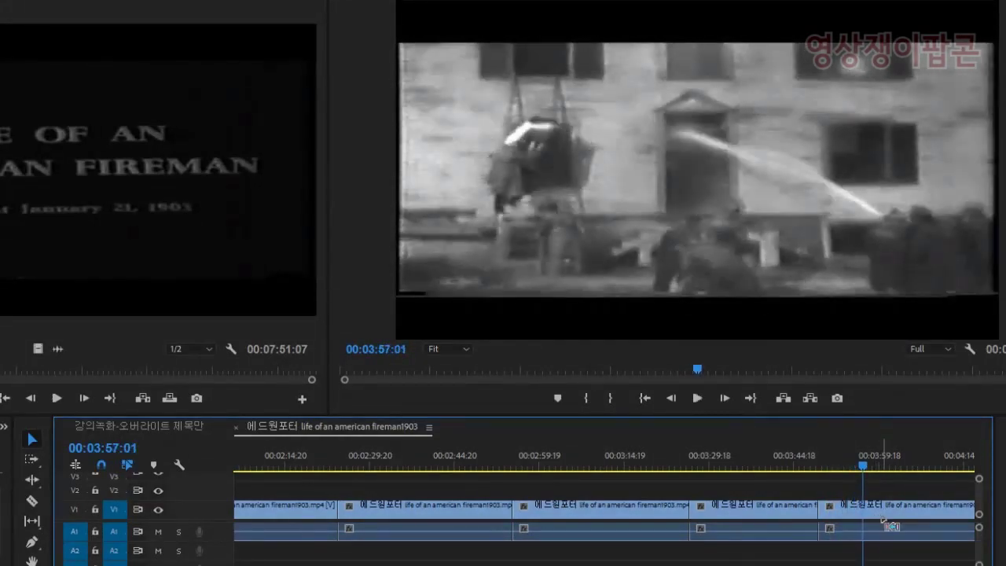
key(ctrl+k)
- Cut the isolated ladder rescue clip out of the timeline, leaving its gap open
click(829, 465)
click(837, 512)
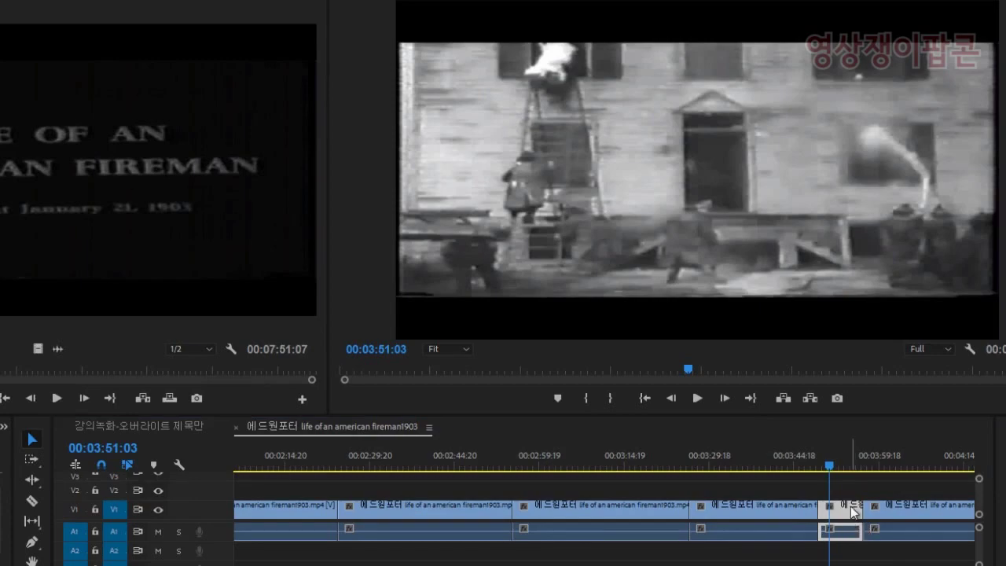
key(Delete)
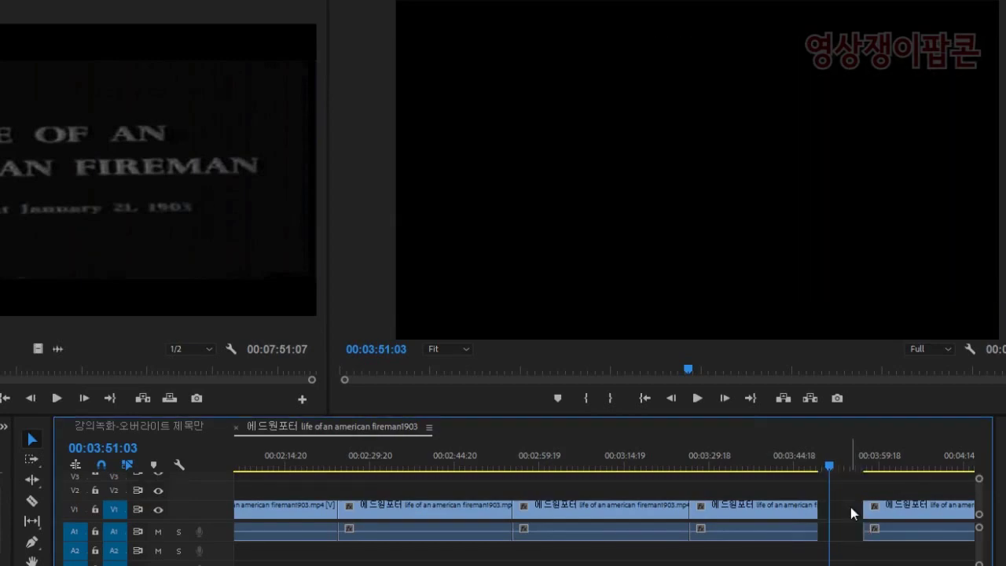
- Place the playhead on the edit point at 00:02:55:03 in the smoke-filled room scene and check its alignment up close
drag(411, 463, 500, 469)
drag(419, 420, 424, 426)
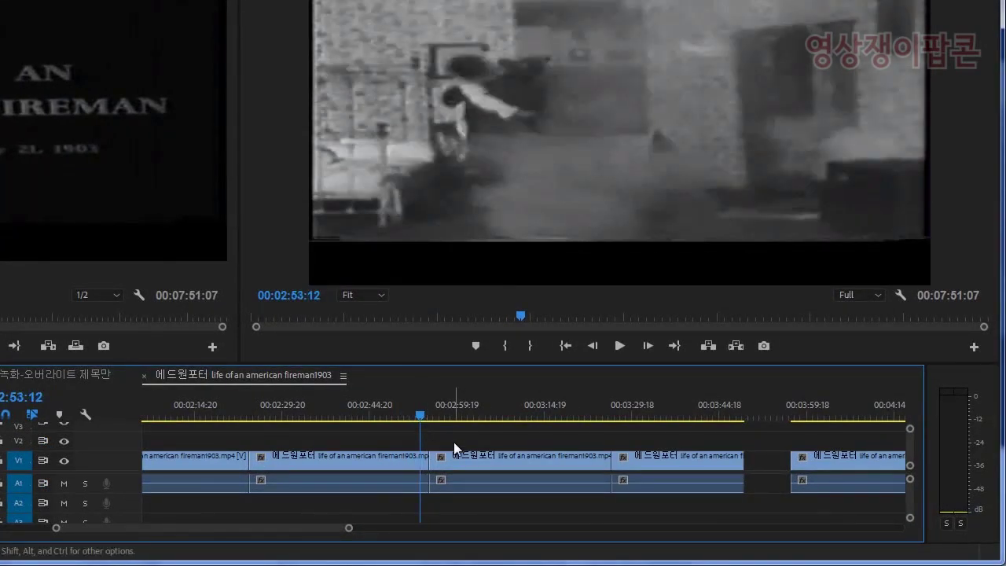
key(Down)
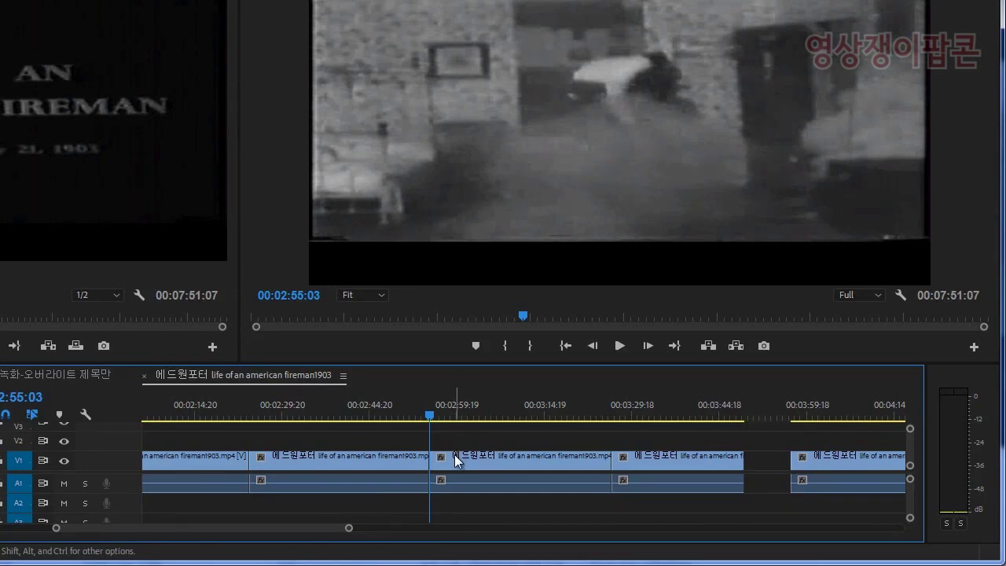
key(equal)
key(equal)
key(equal)
key(equal)
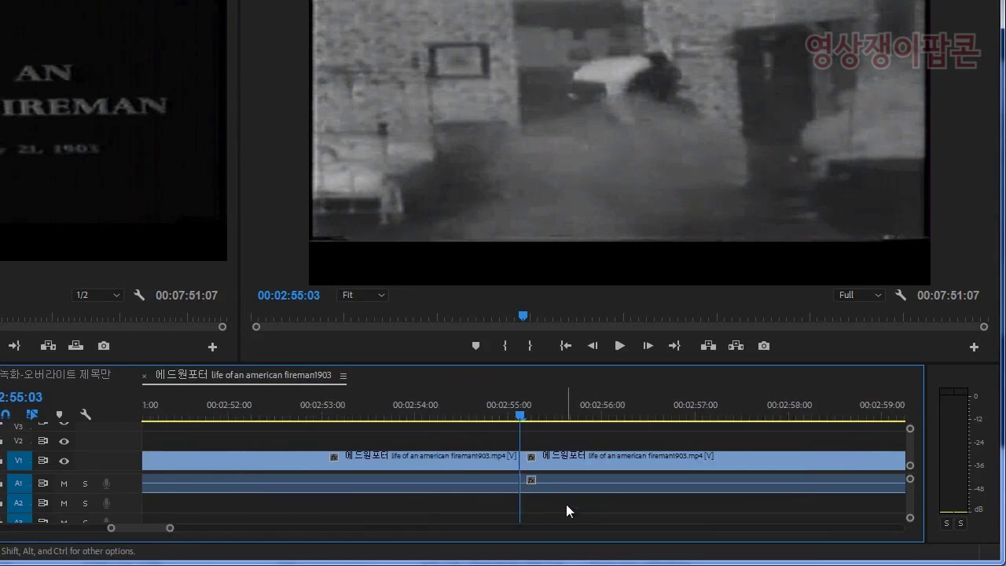
drag(579, 510, 448, 423)
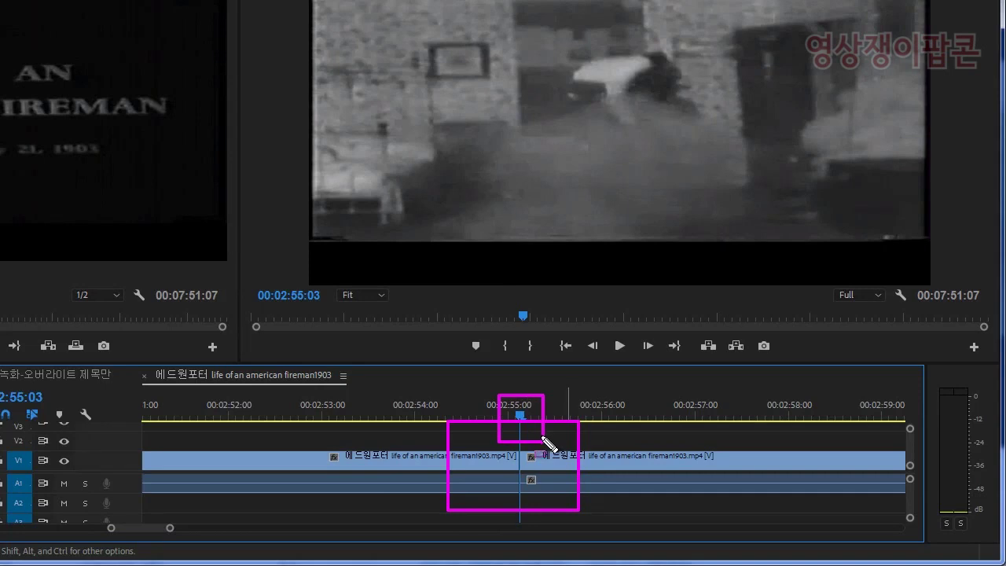
click(553, 509)
key(minus)
key(minus)
key(minus)
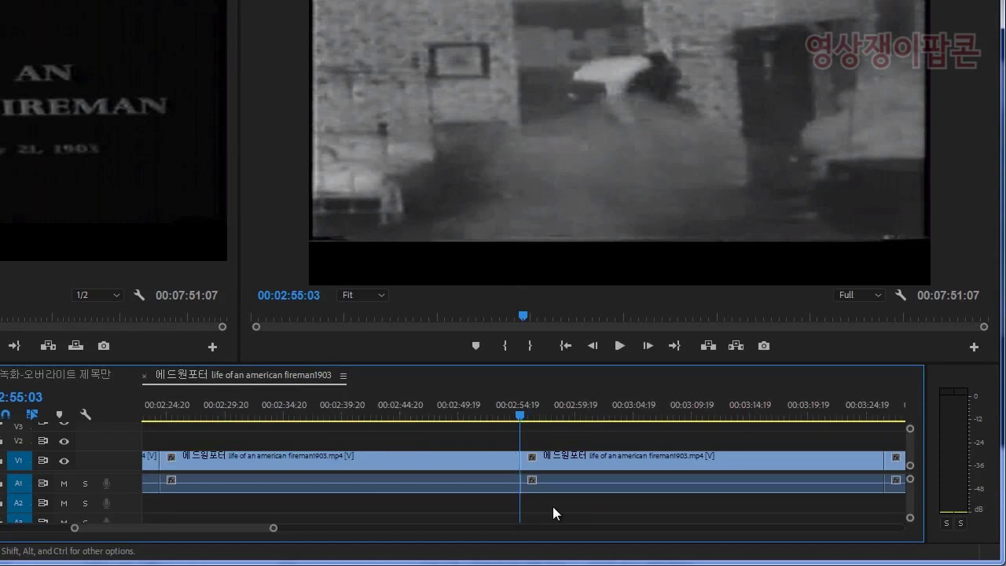
- Try inserting the cut ladder rescue clip at the 00:02:55:03 edit point, and undo the insertion
click(561, 406)
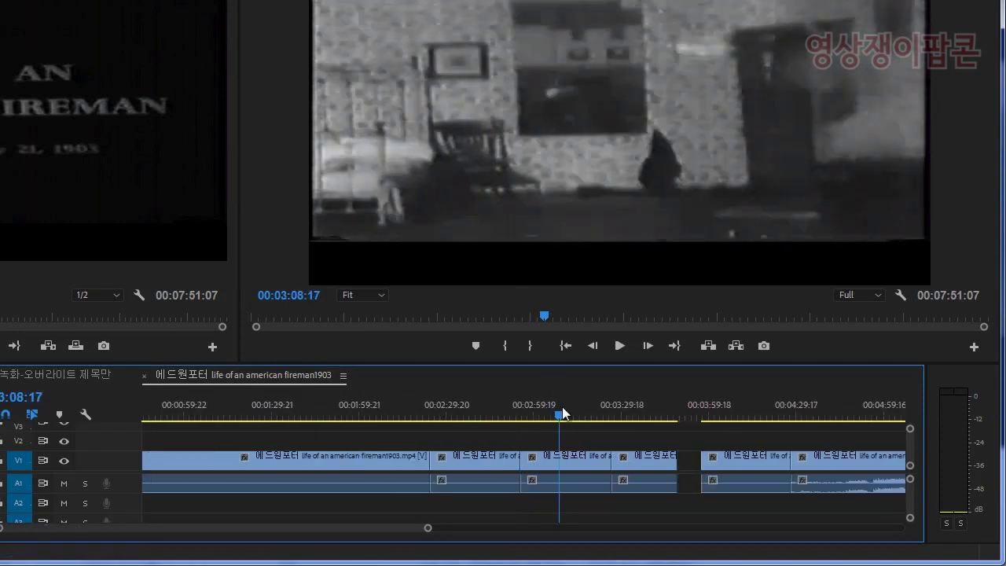
drag(562, 407, 535, 406)
key(Up)
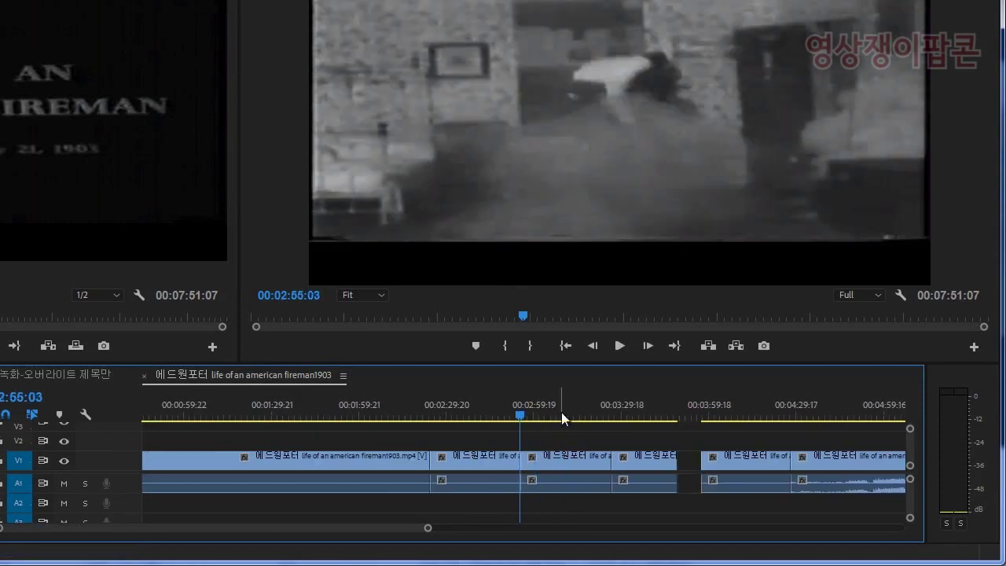
key(ctrl+shift+v)
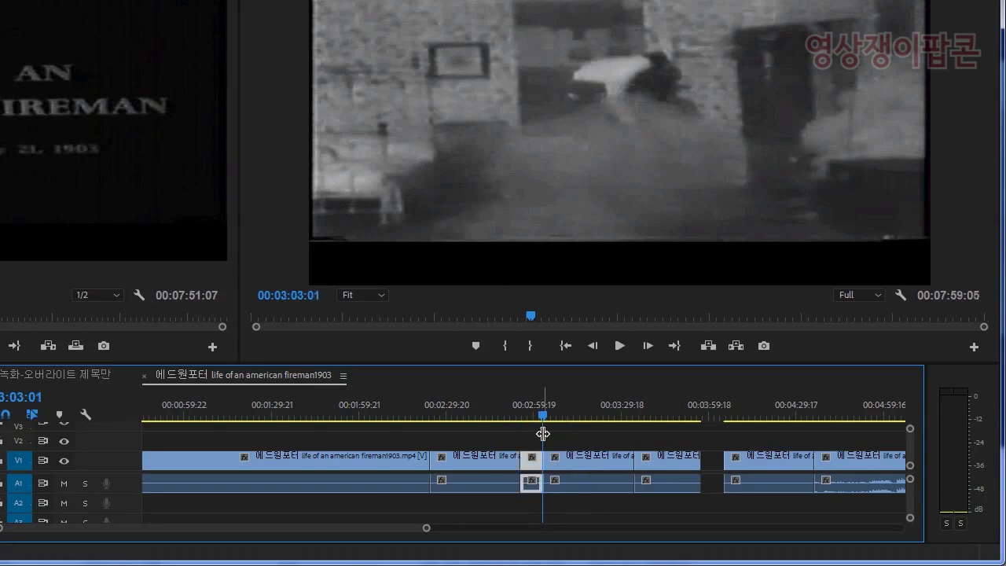
drag(487, 424, 585, 515)
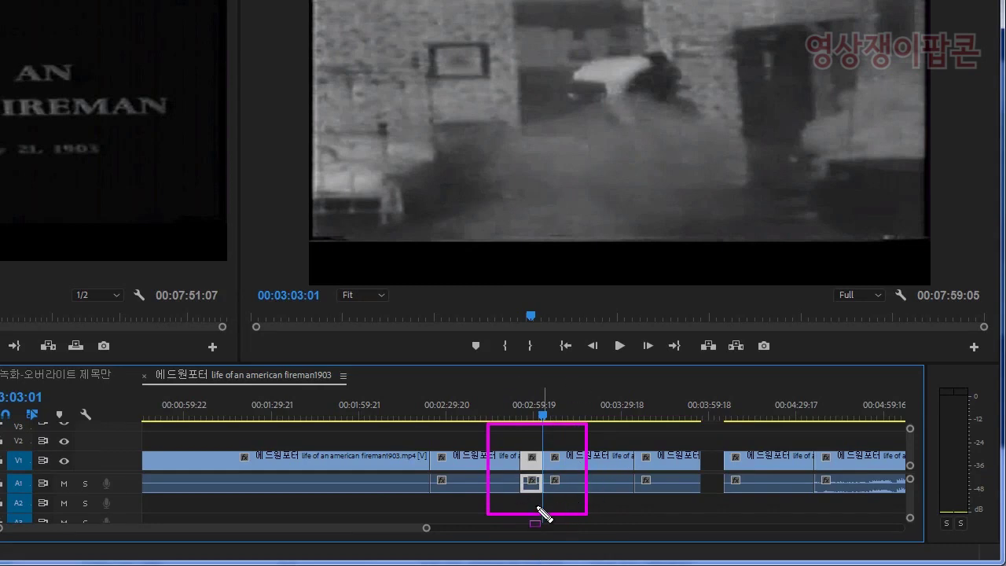
key(Escape)
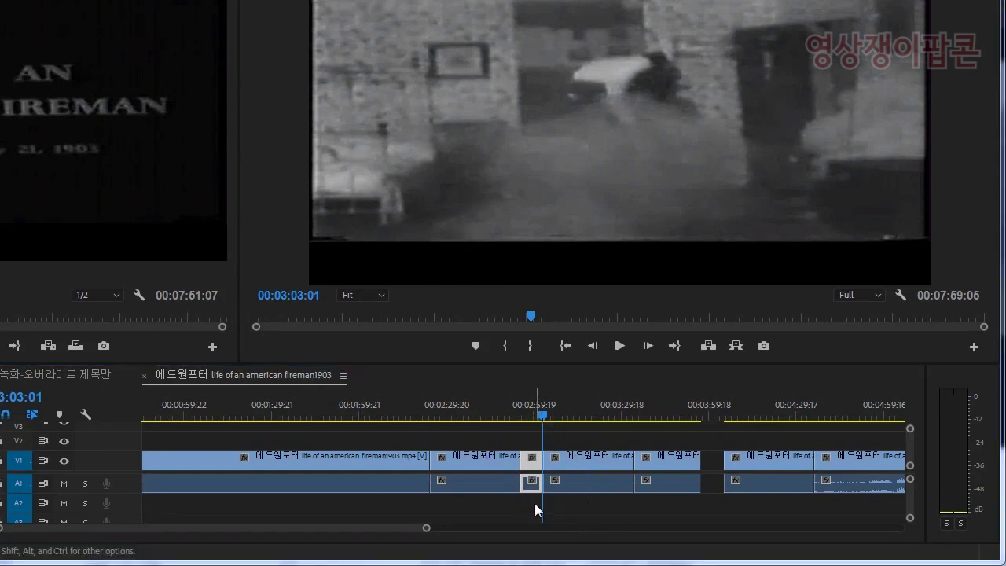
click(554, 433)
key(q)
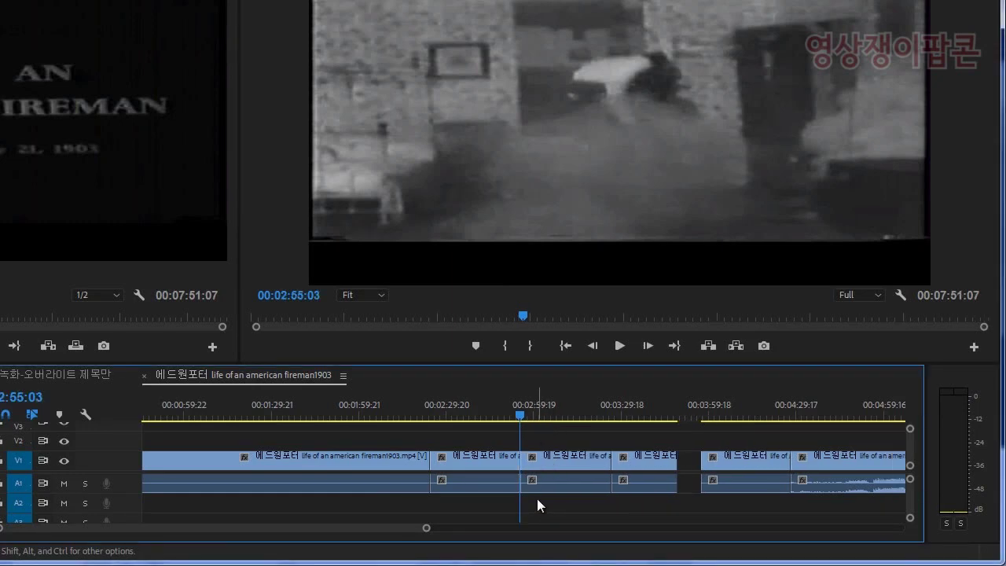
- Try pasting the ladder rescue clip over the room footage from 00:02:55:03, and undo the overwrite
key(ctrl+z)
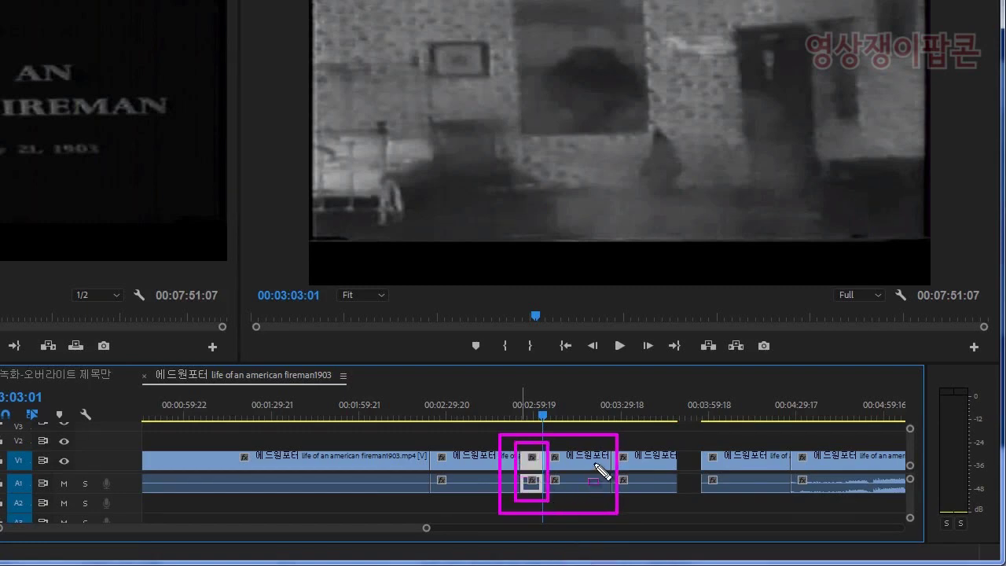
drag(600, 469, 531, 466)
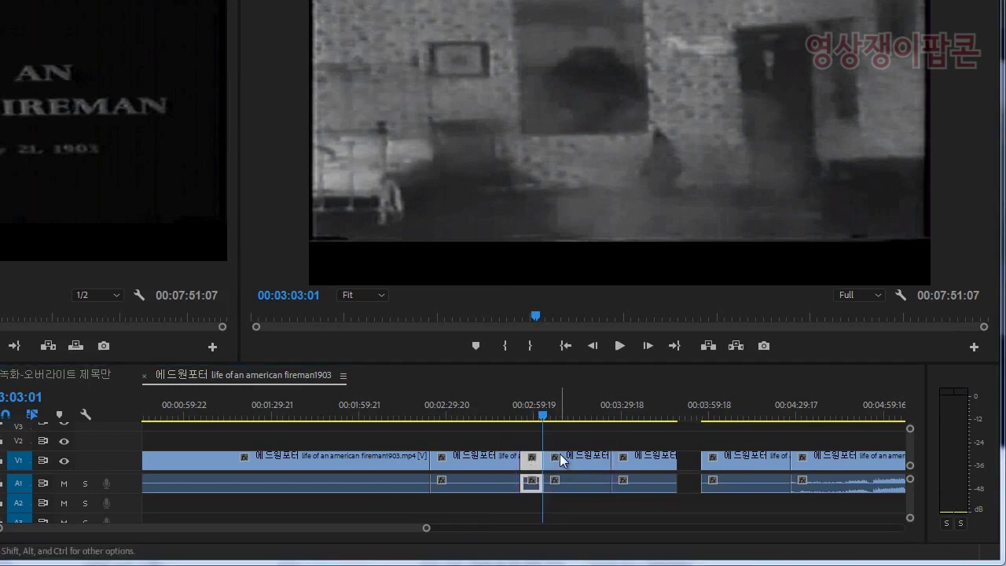
click(557, 443)
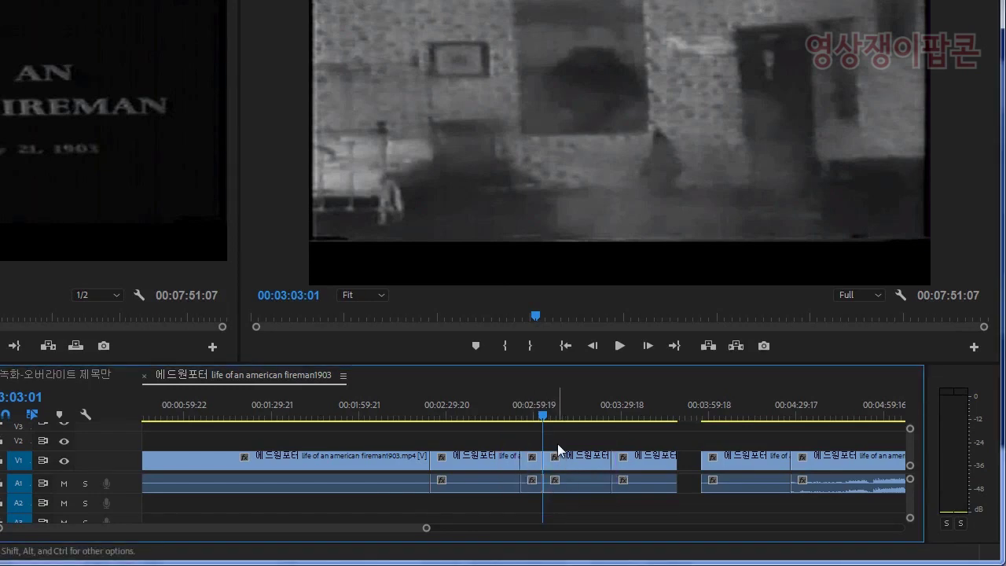
key(ctrl+z)
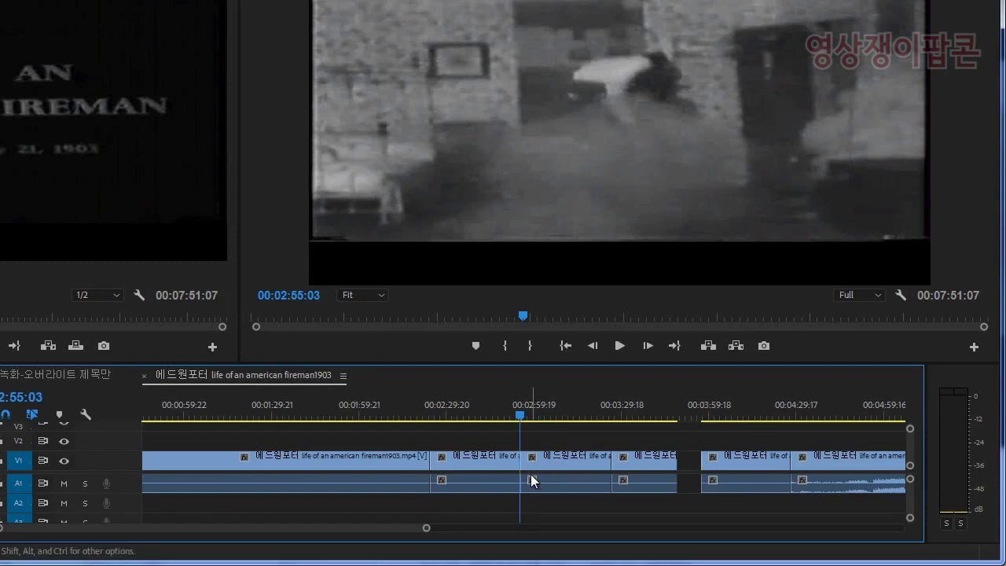
- Paste-insert the ladder rescue clip at 00:02:55:03, pushing the following clips back
key(ctrl+shift+v)
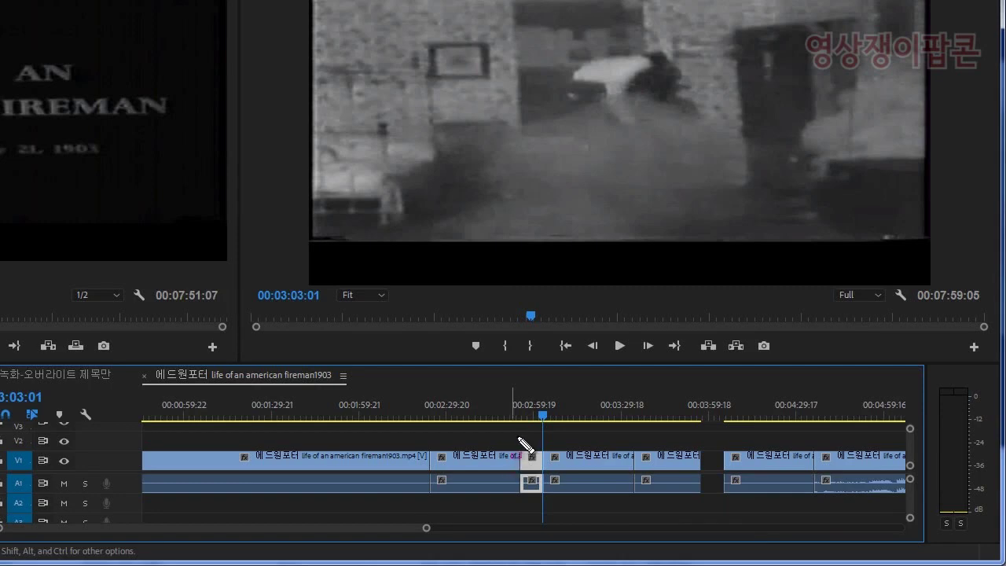
drag(517, 437, 647, 506)
drag(549, 445, 637, 504)
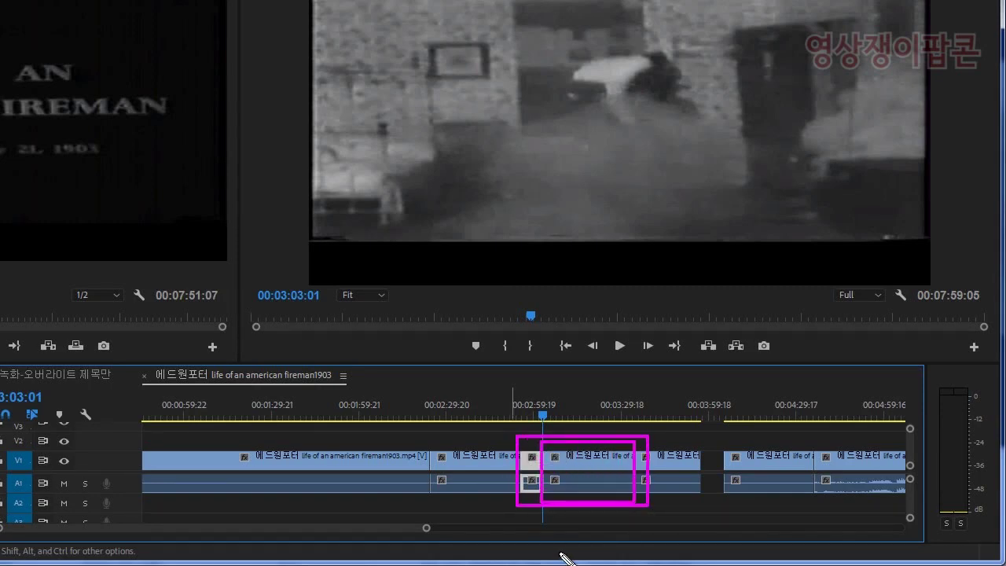
key(Escape)
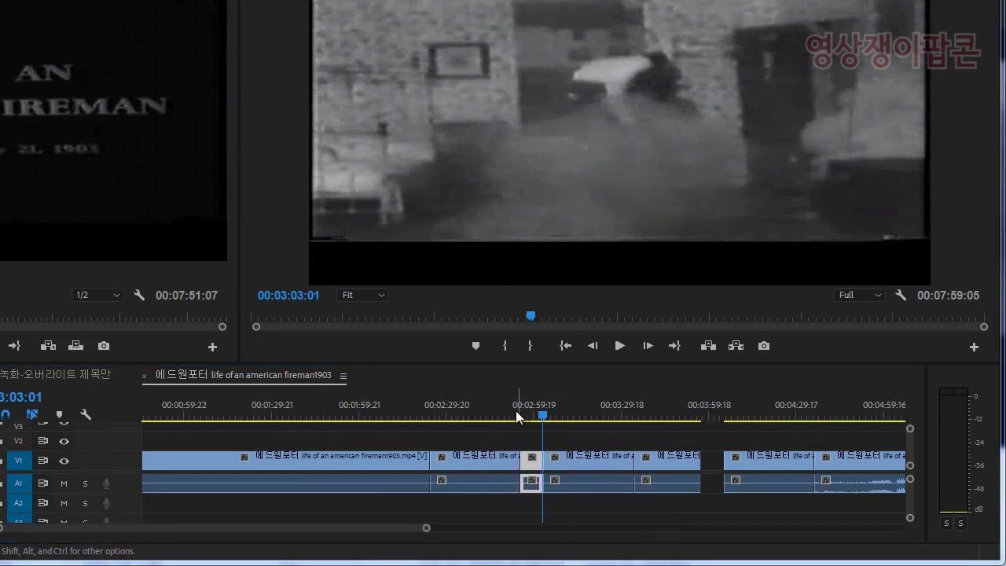
- Play back the room scene into the inserted ladder rescue clip to review the cut at 00:02:55:03
drag(513, 410, 478, 416)
key(space)
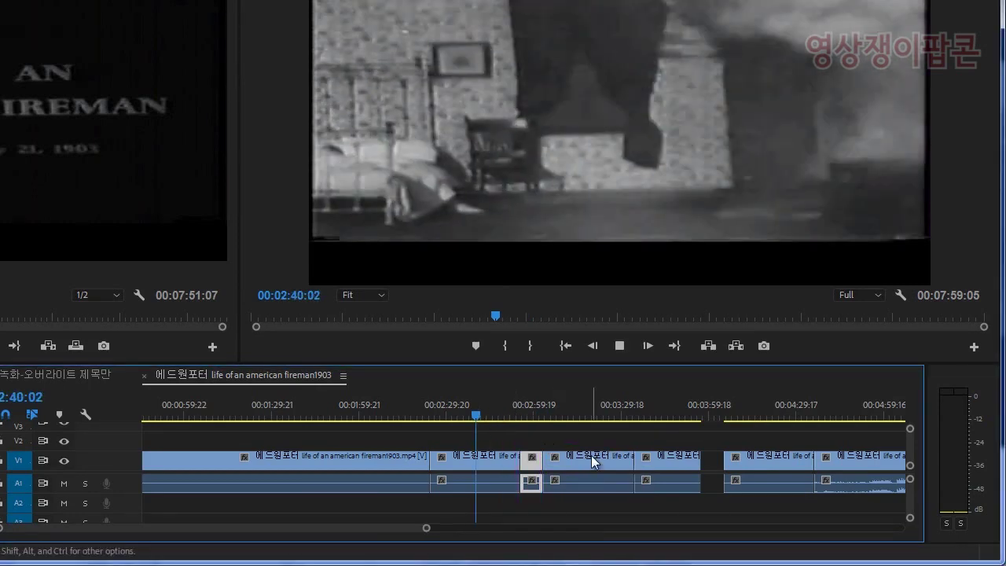
click(513, 413)
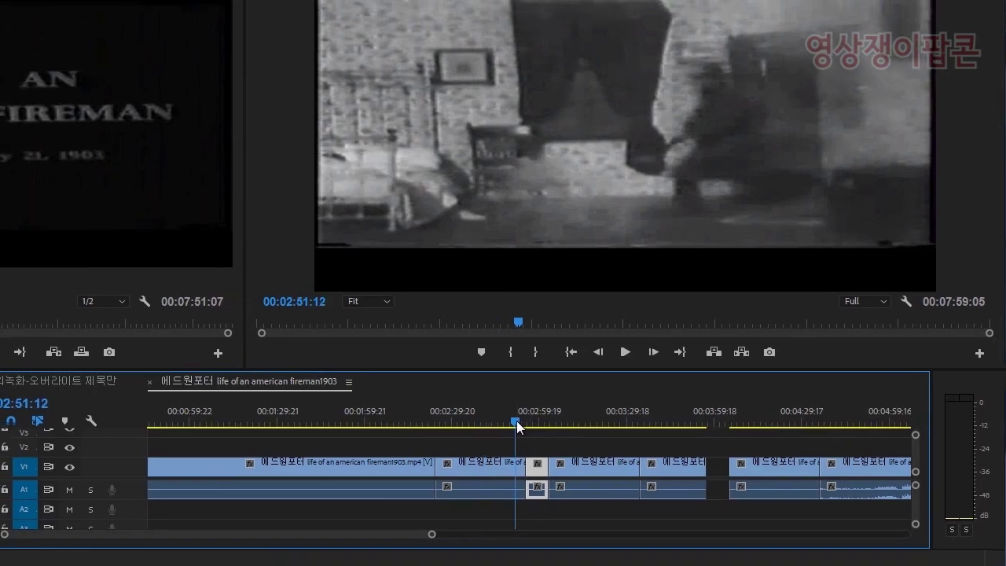
key(space)
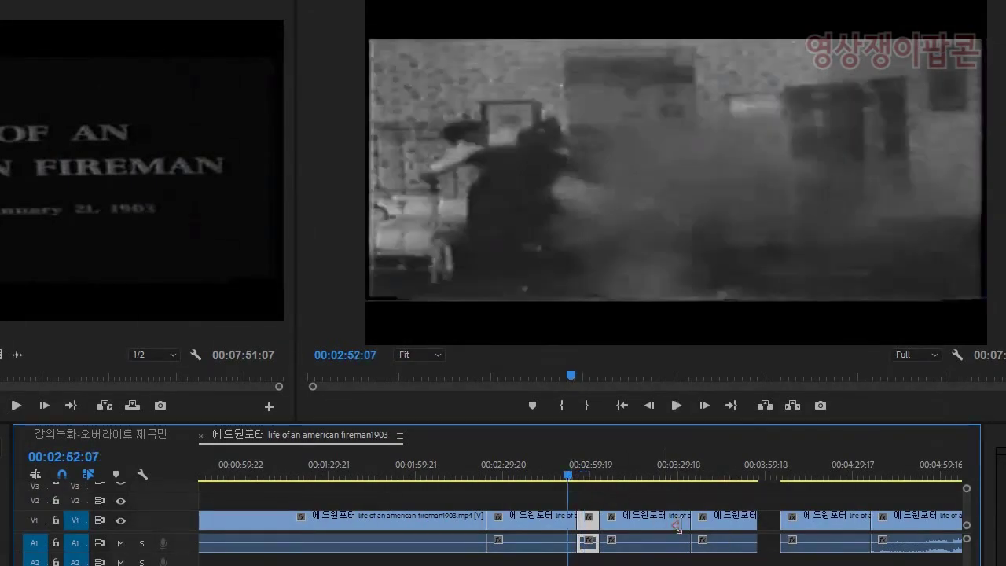
key(space)
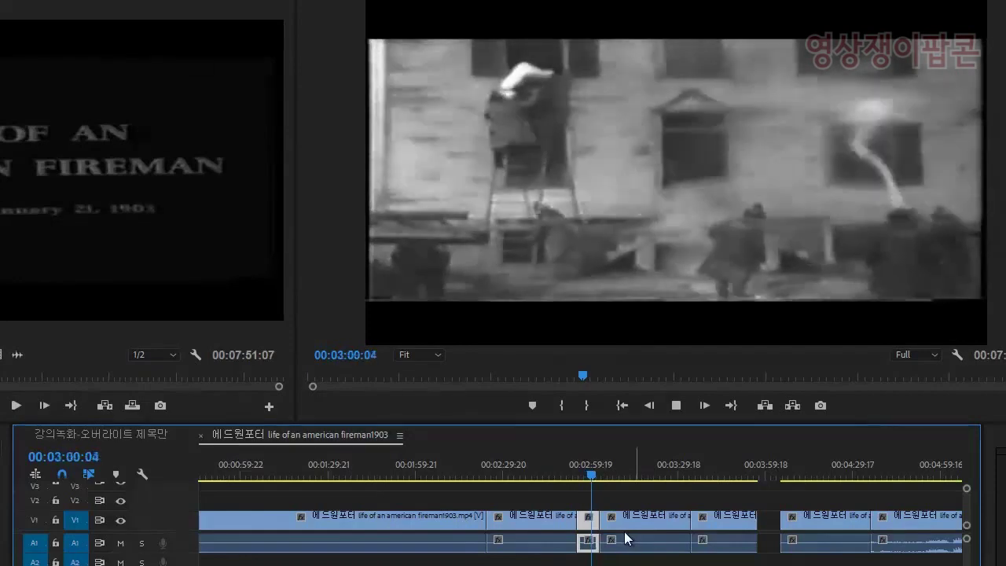
- Trim the start of the room clip after the ladder shot to 00:03:09:00 and close the gap before it
click(597, 471)
mouse_move(599, 471)
mouse_down()
mouse_move(626, 472)
mouse_move(586, 474)
mouse_move(617, 473)
mouse_up()
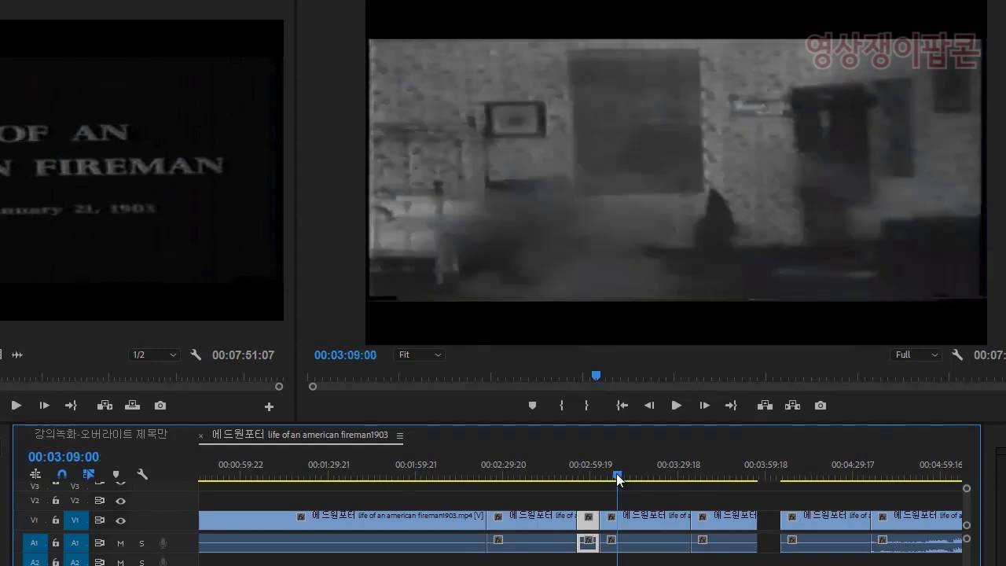
click(625, 517)
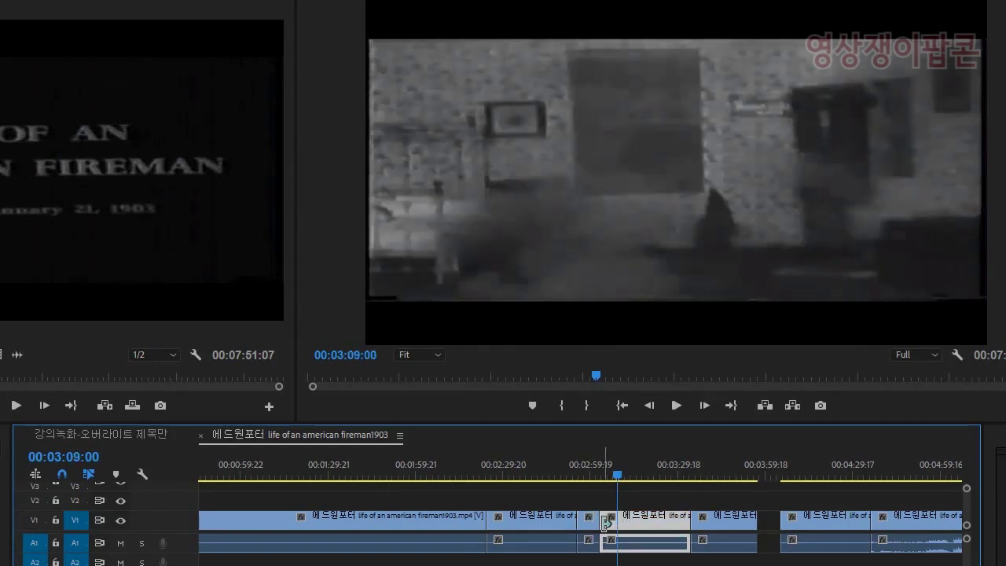
drag(605, 523, 618, 523)
key(=)
key(=)
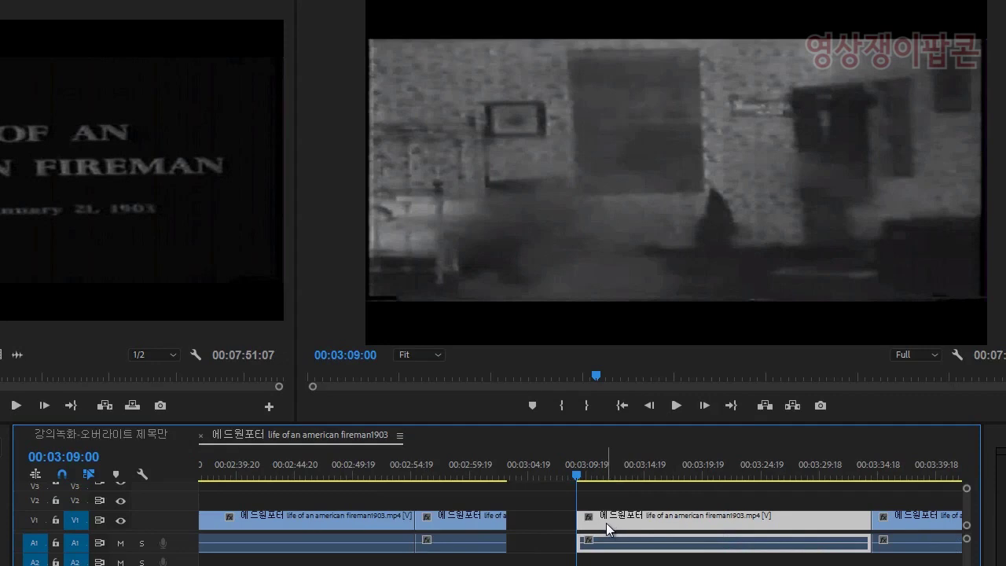
click(548, 523)
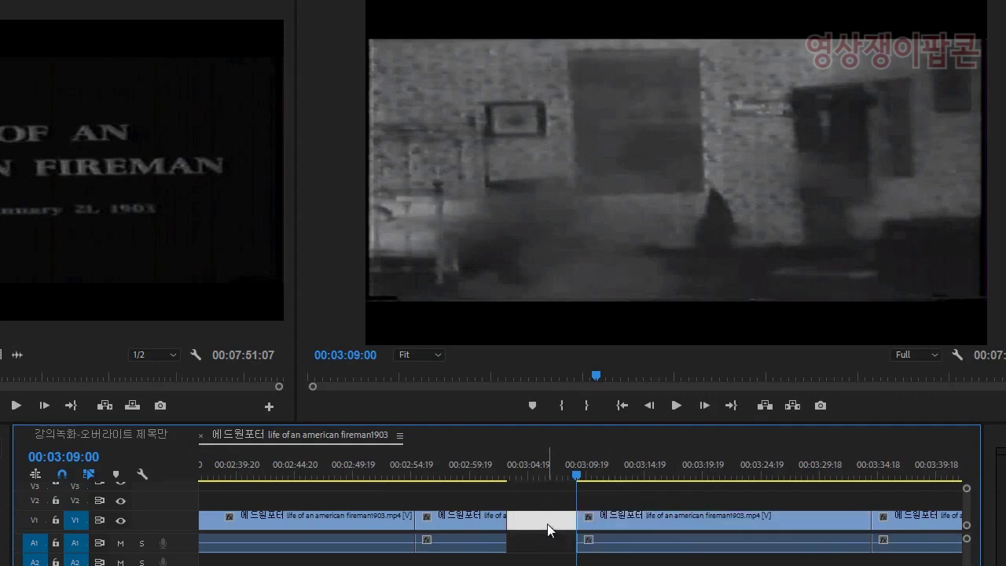
key(Delete)
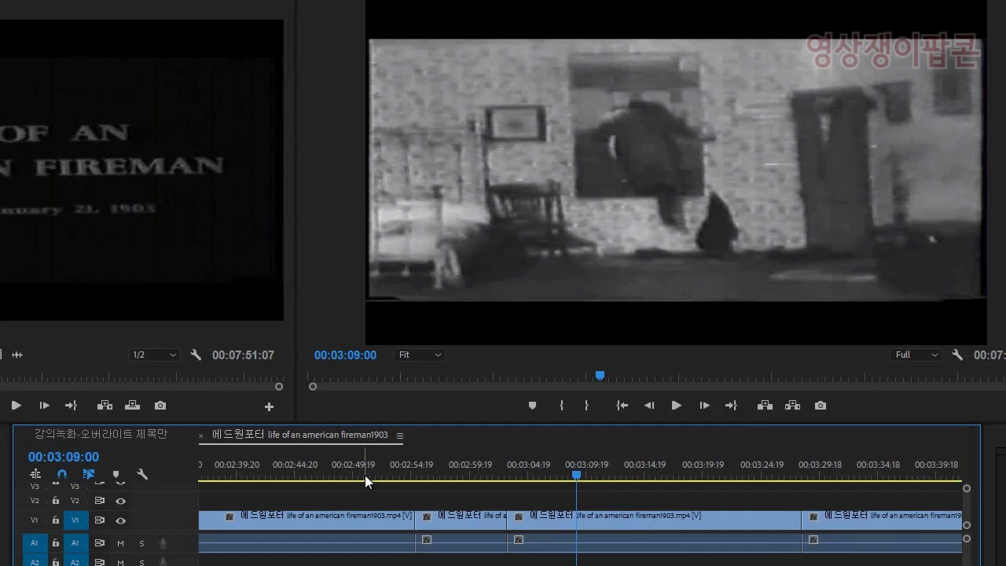
- Play through the new join and split the room clip at 00:03:09:23, as the fireman leaves through the window
click(387, 472)
key(space)
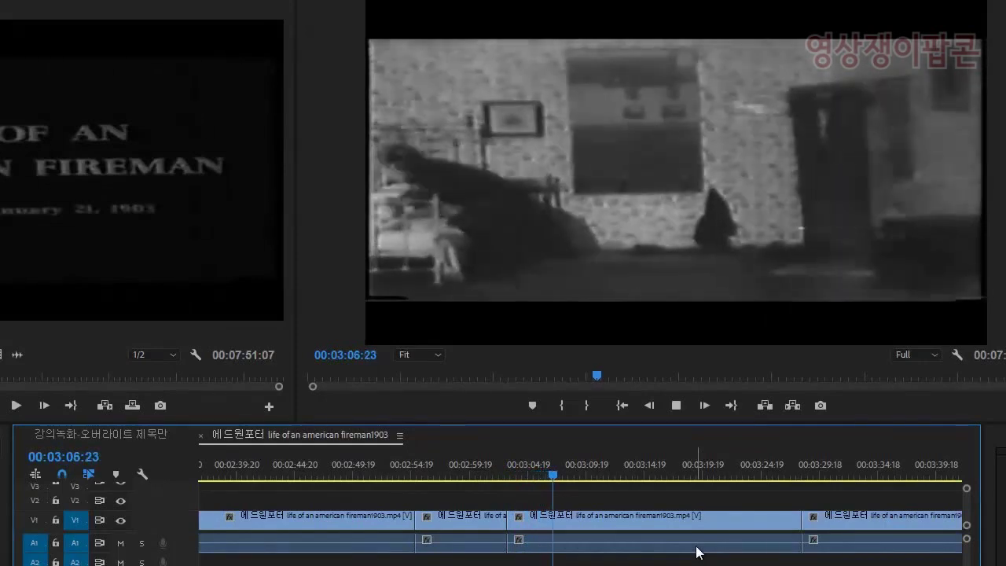
key(space)
key(space)
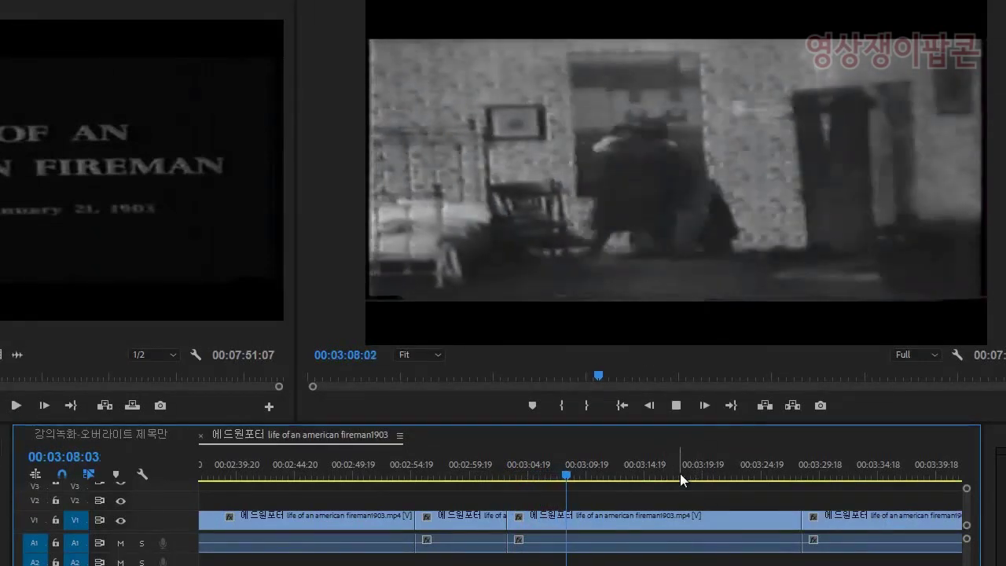
key(space)
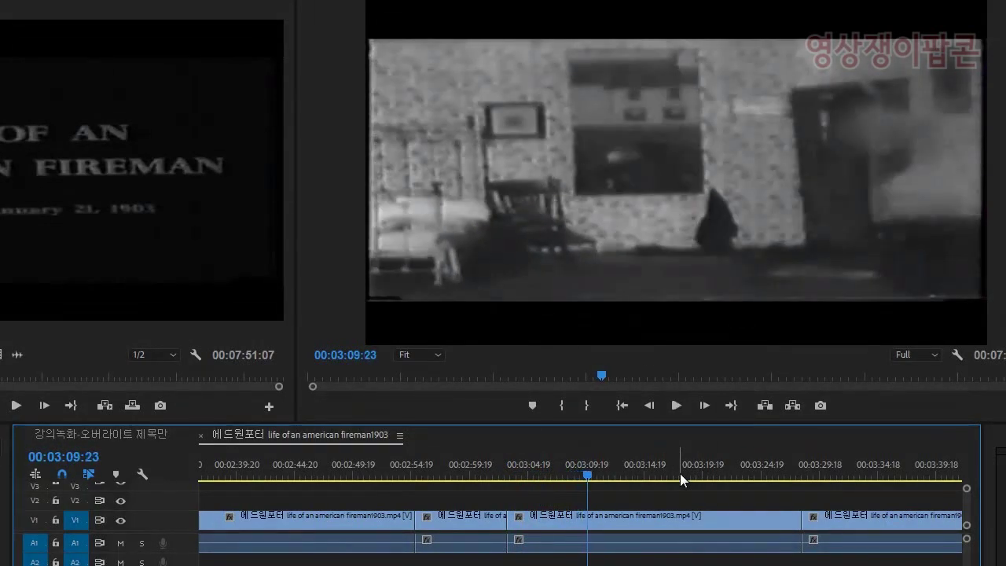
click(649, 518)
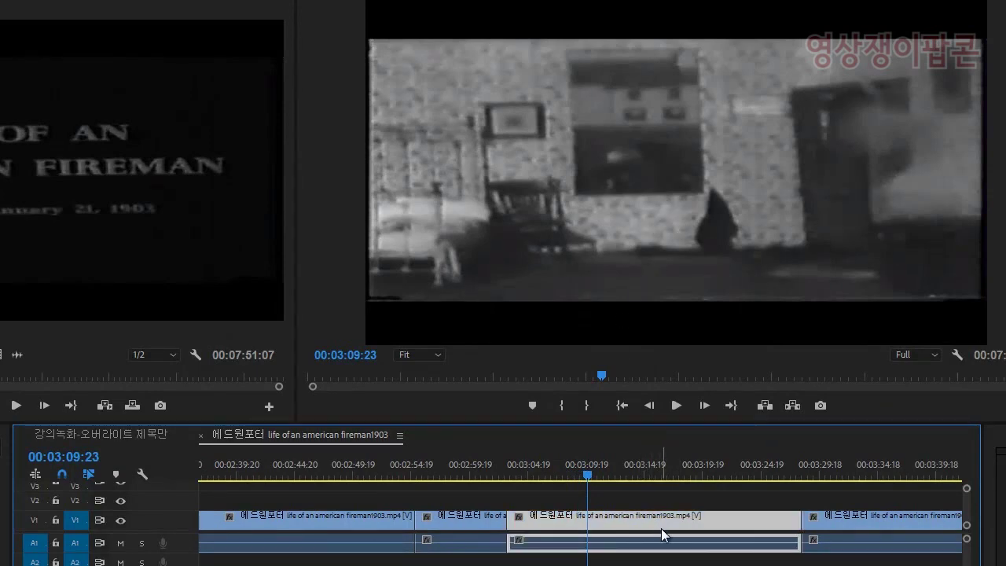
key(ctrl+k)
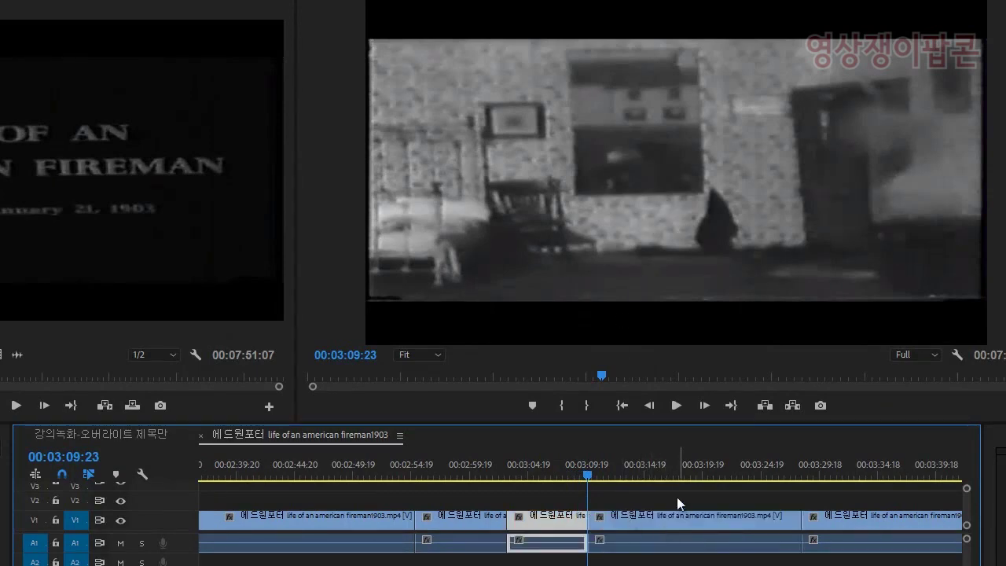
- Split the exterior rescue clip after the timeline gap at 00:04:19:04 and remove the part before the split
drag(676, 474, 866, 464)
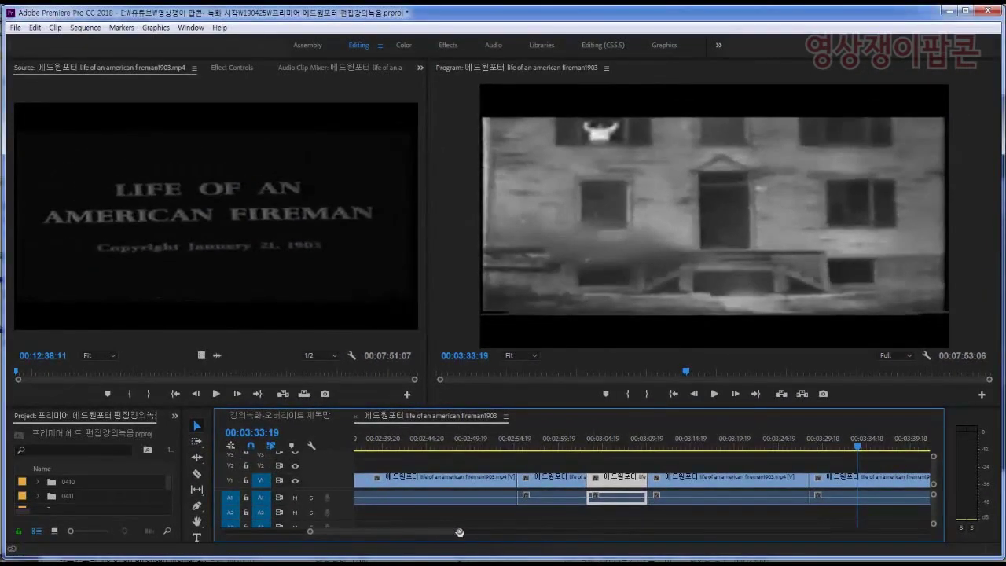
drag(460, 532, 530, 544)
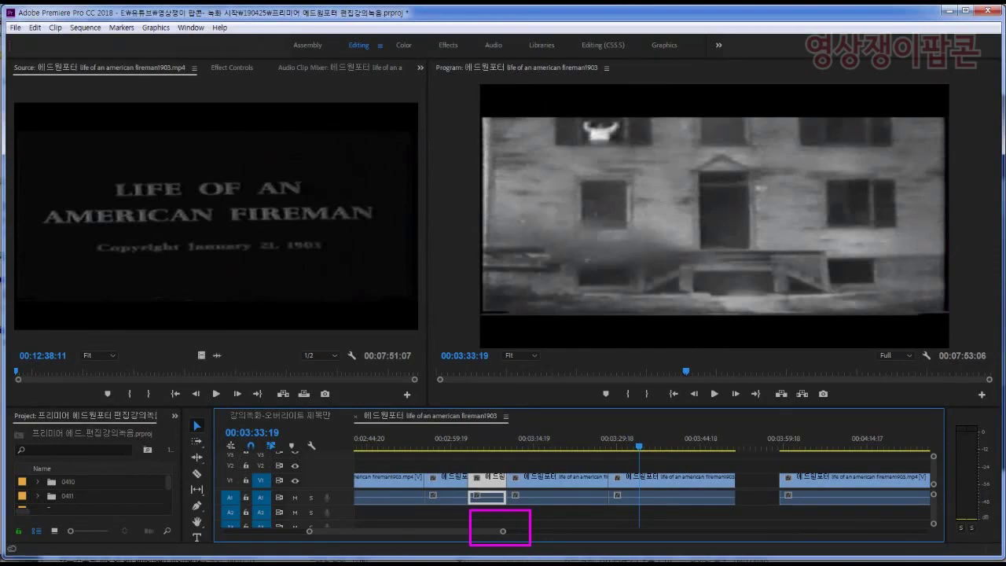
key(Escape)
drag(639, 446, 893, 495)
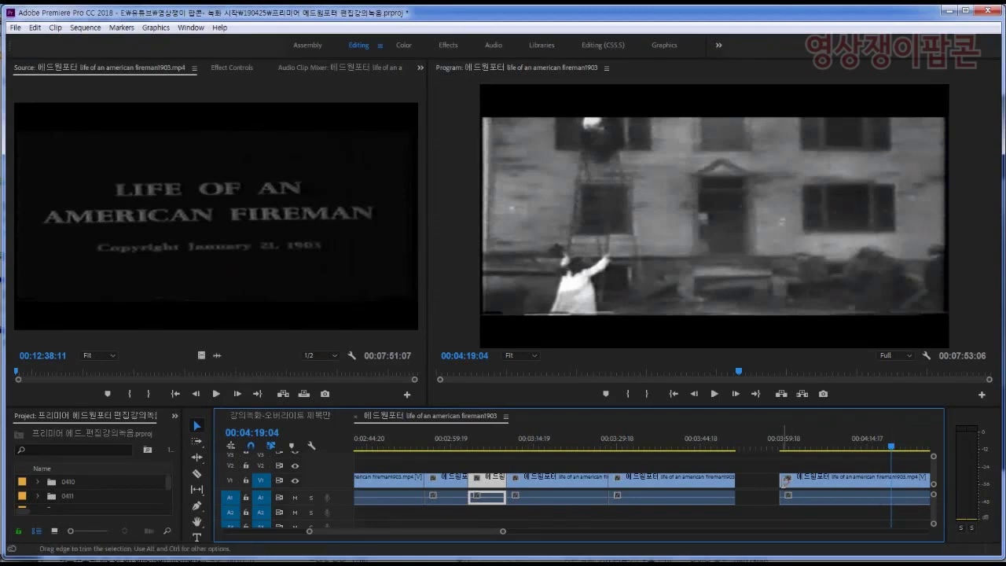
key(ctrl+k)
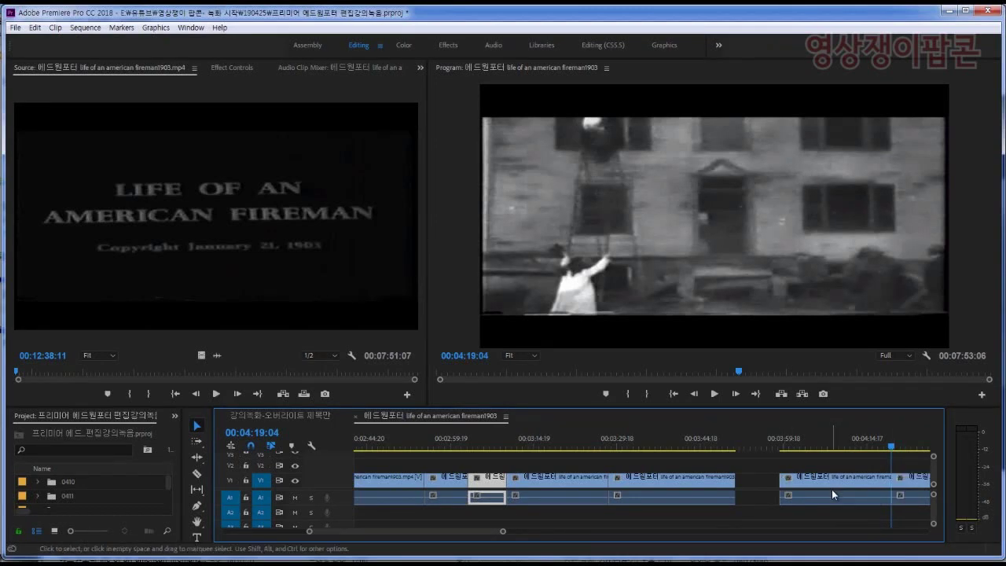
click(870, 480)
key(Delete)
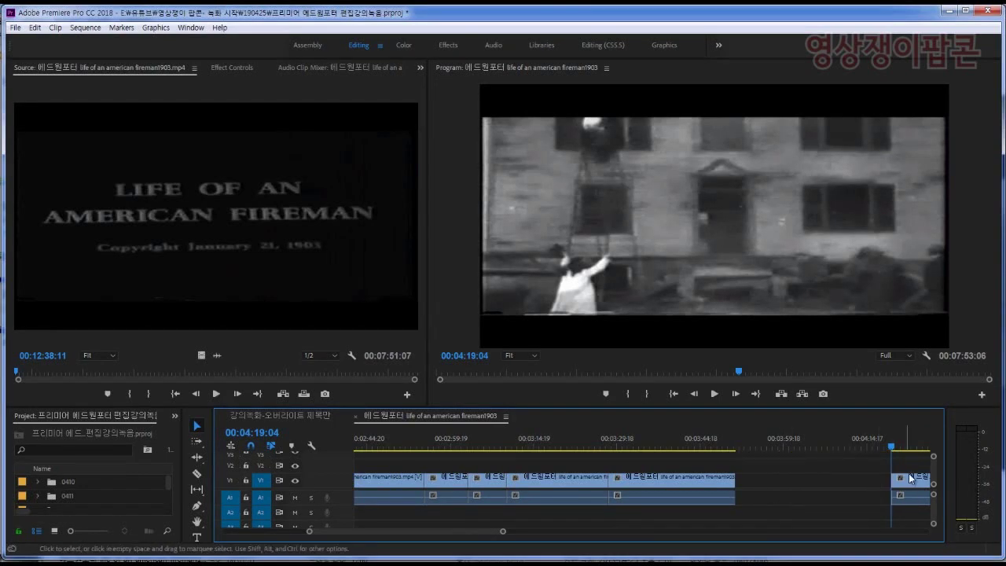
- Cut the remaining exterior ladder segment after 00:04:19:04 out of the timeline
scroll(759, 492, down, 4)
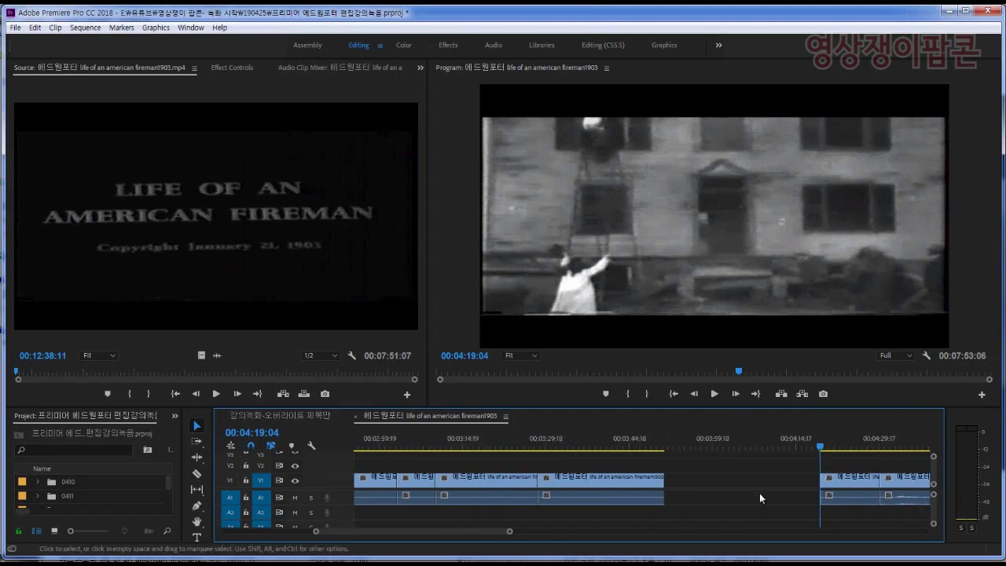
drag(730, 442, 756, 446)
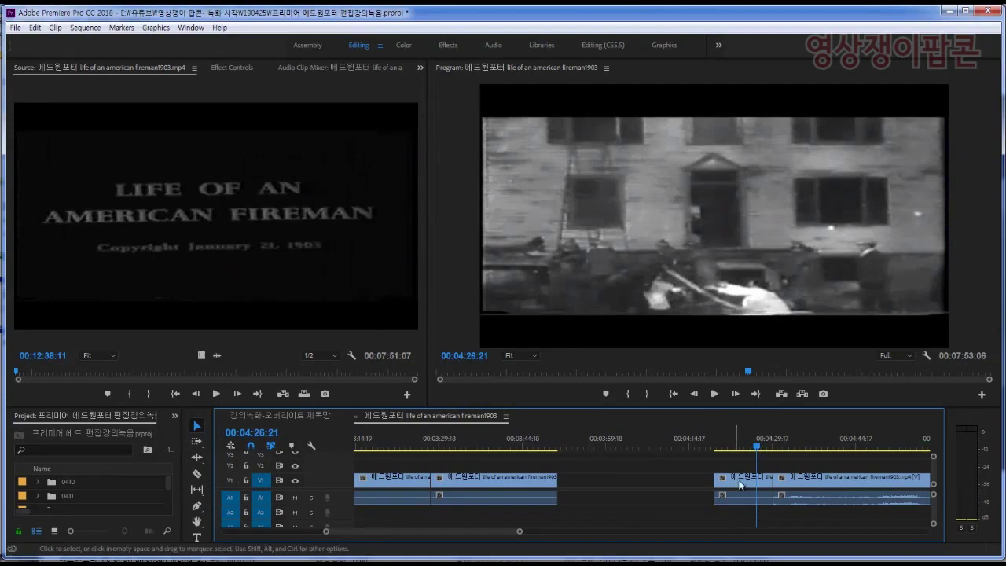
key(Delete)
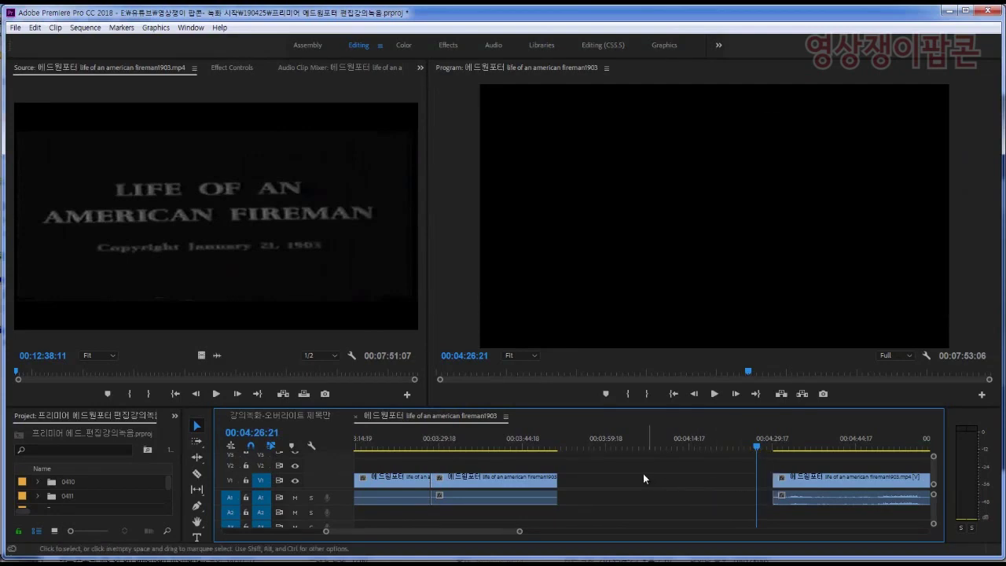
- Paste-insert the cut exterior ladder segment at the 00:03:09:23 edit point, pushing the following clips back
key(Up)
key(Up)
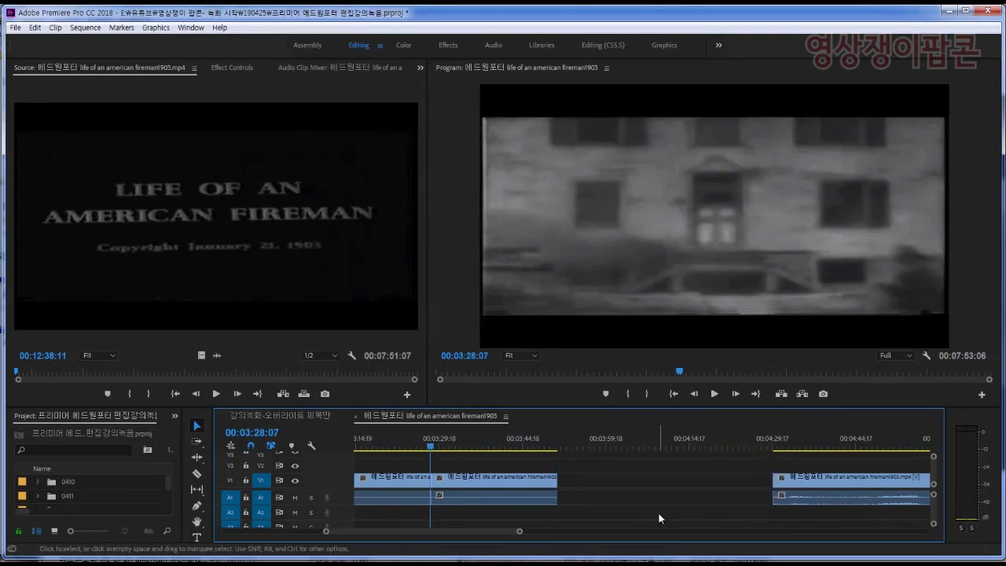
key(Up)
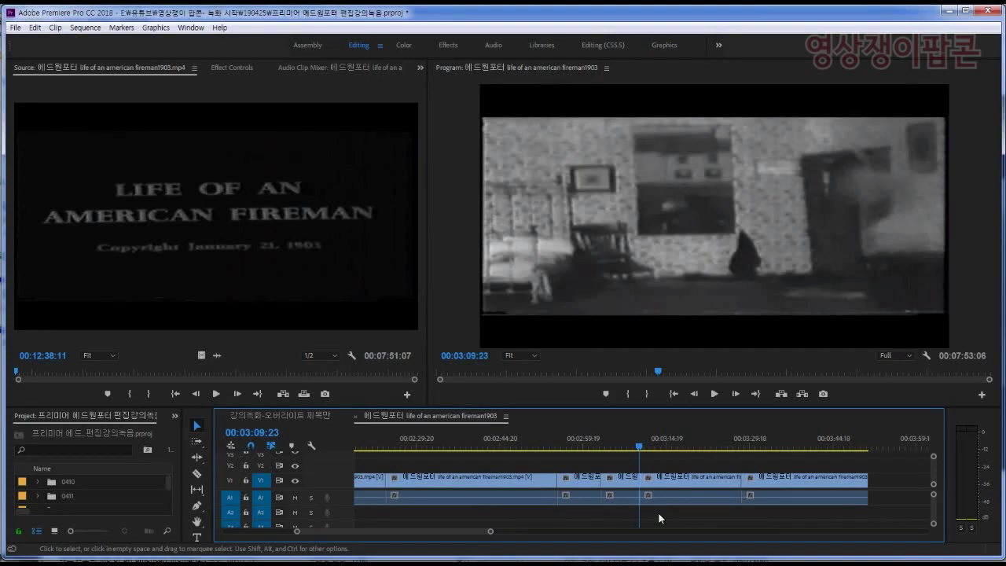
mouse_move(621, 446)
mouse_down()
mouse_move(590, 446)
mouse_move(636, 448)
mouse_up()
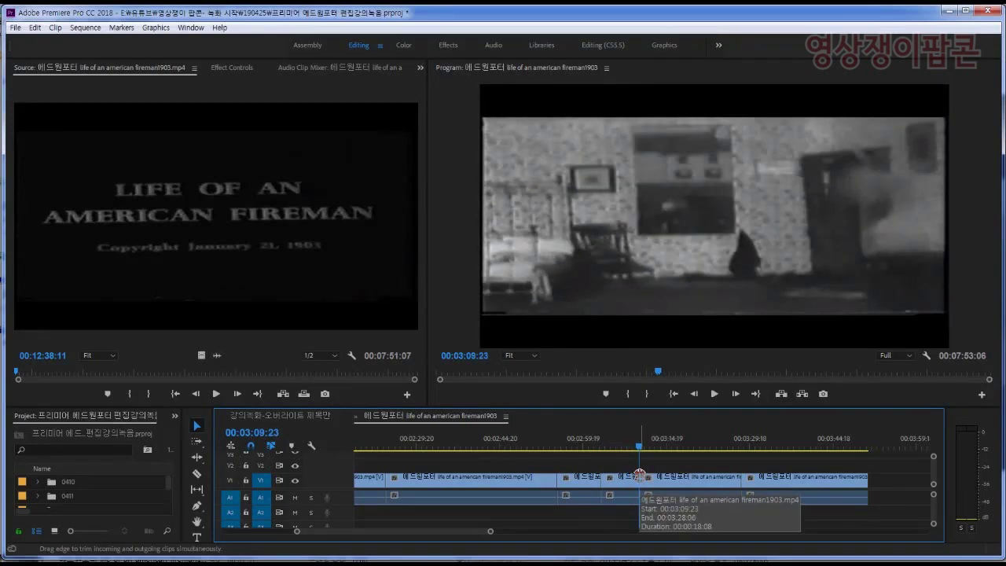
key(ctrl+z)
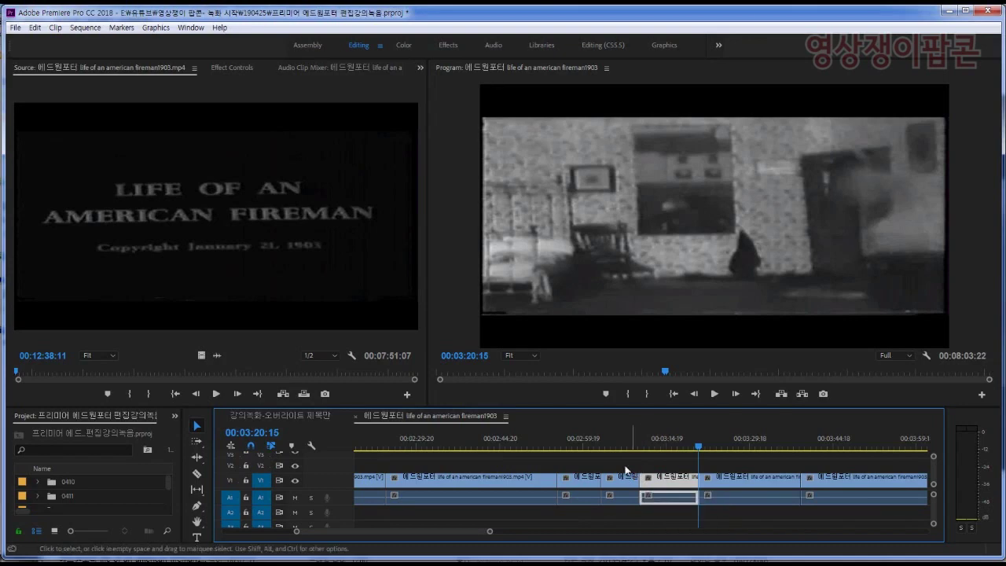
- Play back the newly inserted exterior segment and scrub back to 00:02:53:06 in the smoke-filled room
key(space)
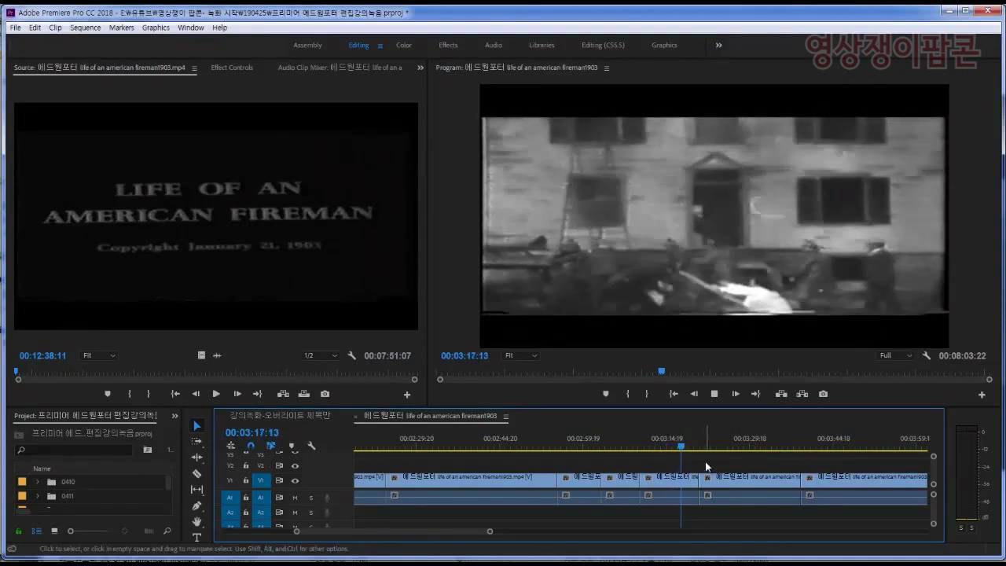
click(691, 446)
drag(691, 448, 546, 453)
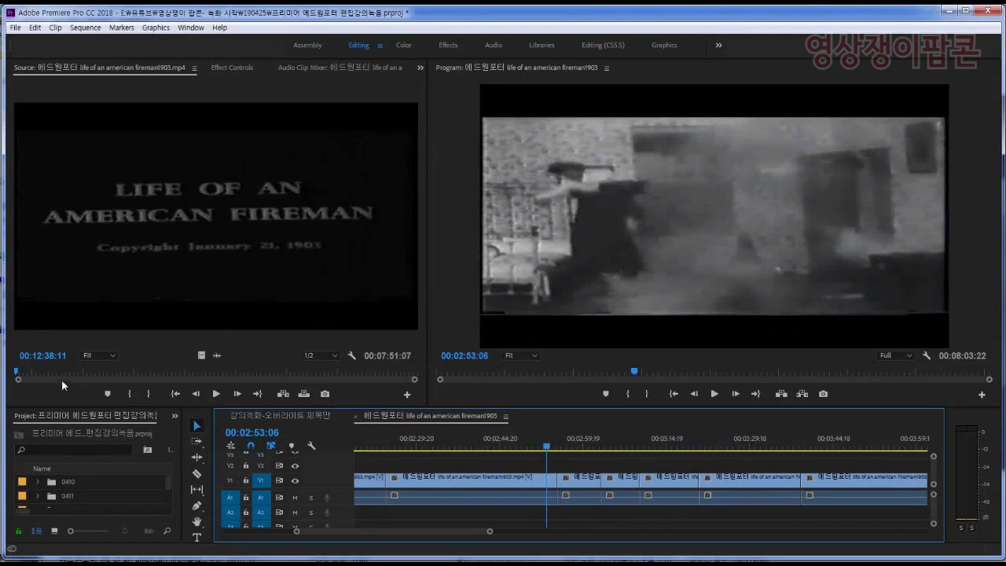
- Review the room rescue from about 00:15:40:00 and the exterior ladder rescue up to 00:16:56:19 in the source footage
drag(80, 372, 168, 372)
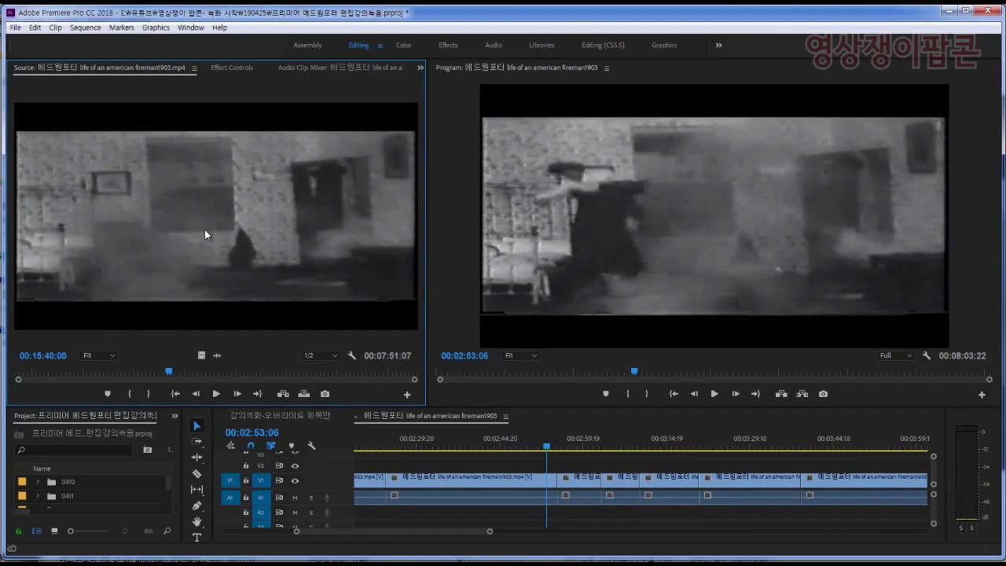
key(space)
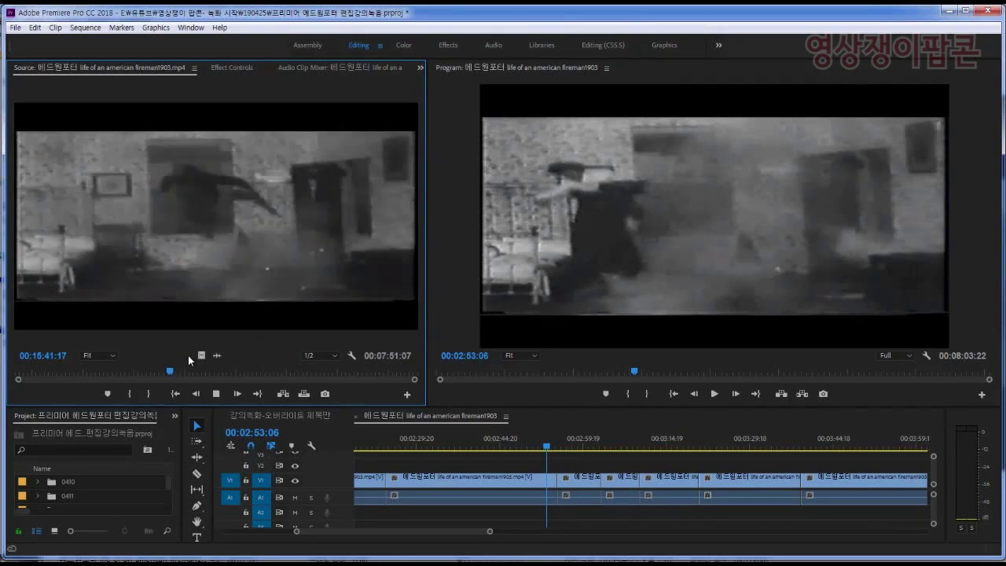
mouse_move(168, 374)
mouse_down()
mouse_move(149, 372)
mouse_move(160, 372)
mouse_up()
key(space)
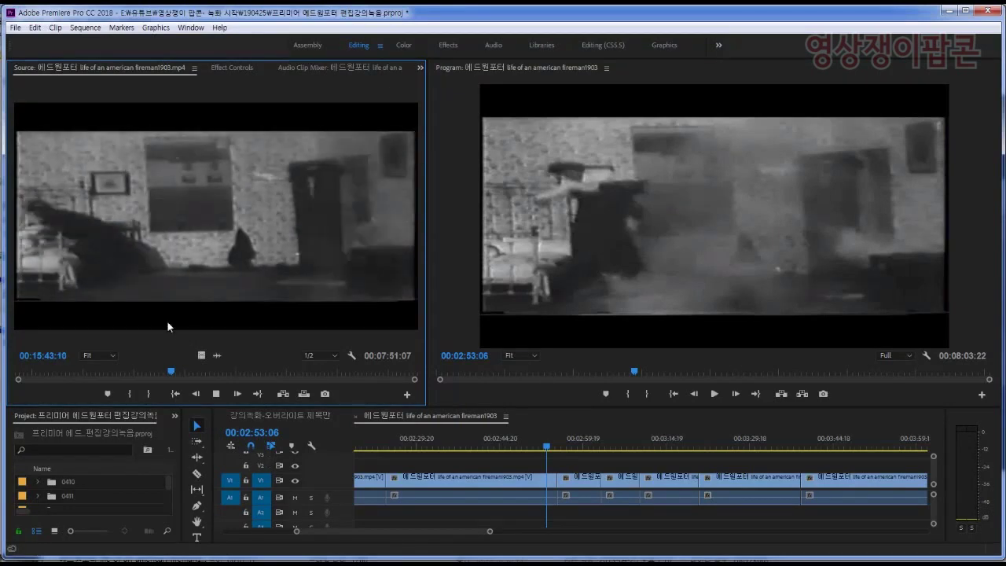
drag(172, 372, 218, 369)
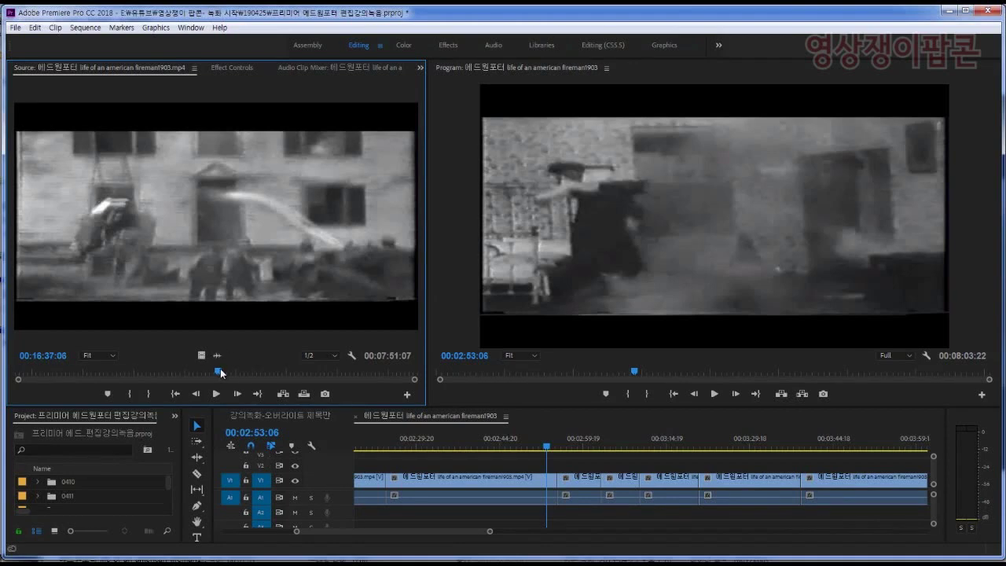
mouse_move(220, 371)
mouse_down()
mouse_move(243, 368)
mouse_move(232, 369)
mouse_up()
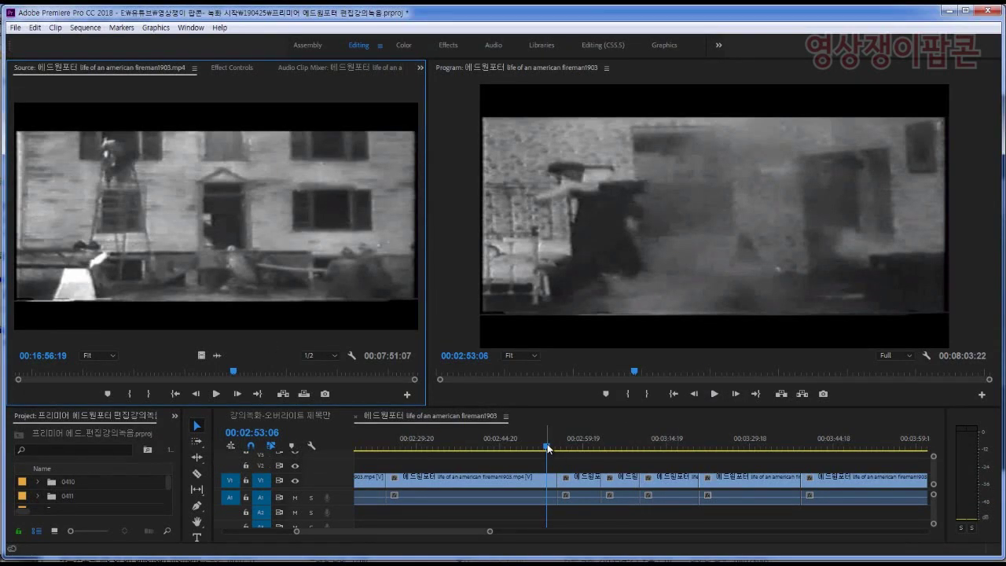
- Review the intercut room and exterior rescue shots, and scrub ahead to 00:08:00:00 with the whole sequence in view
drag(548, 448, 544, 449)
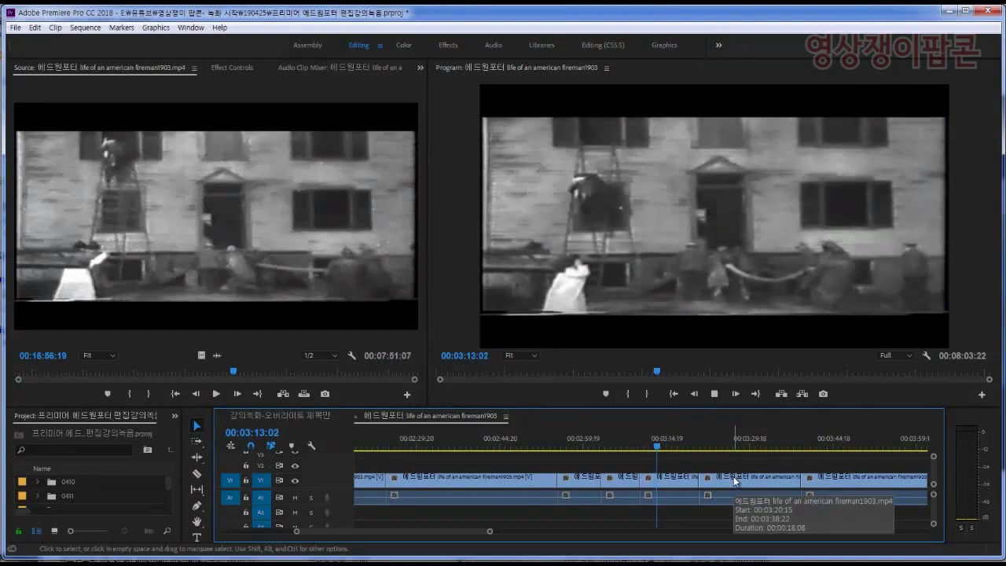
click(669, 447)
mouse_move(669, 446)
mouse_down()
mouse_move(740, 445)
mouse_move(676, 452)
mouse_up()
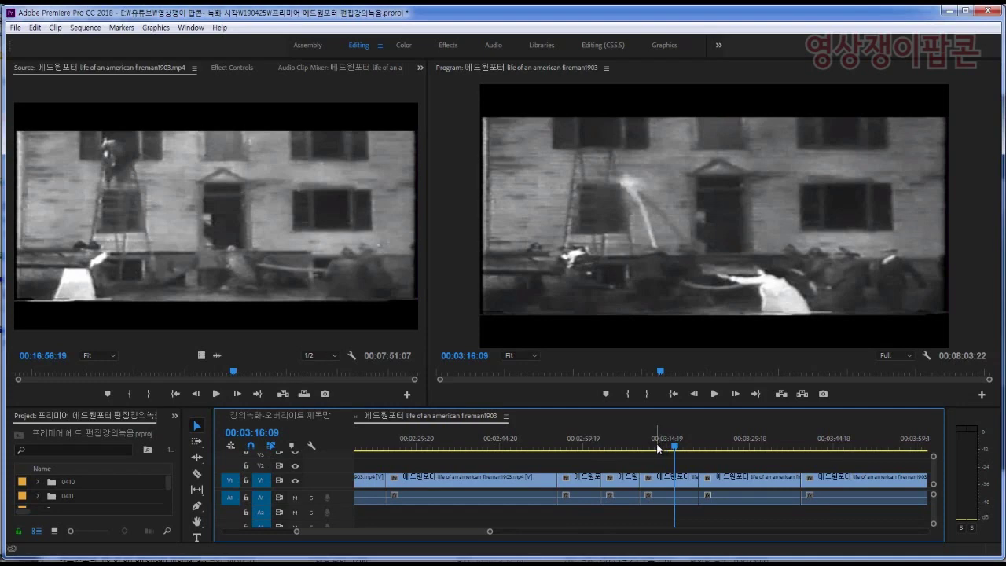
drag(659, 449, 667, 446)
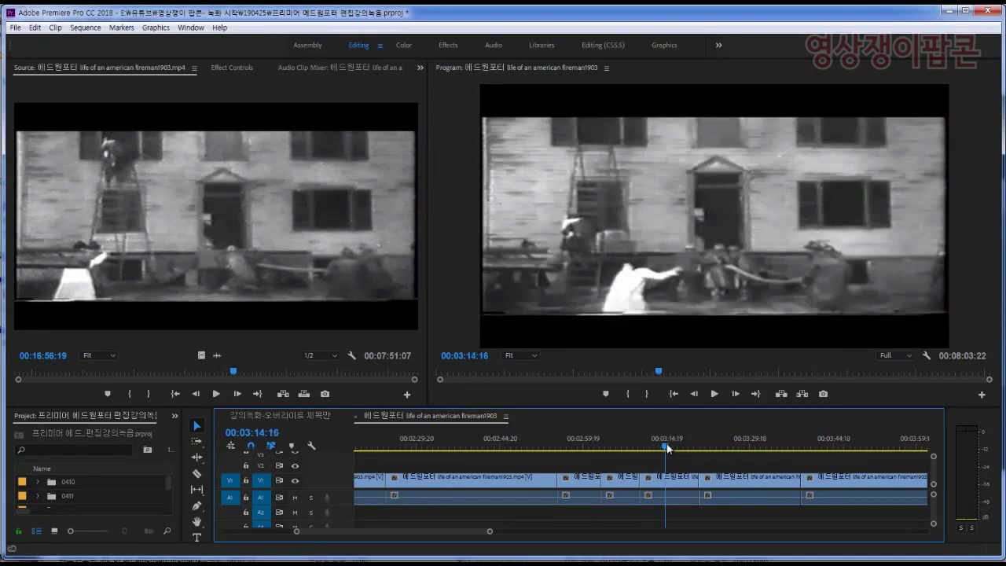
click(628, 448)
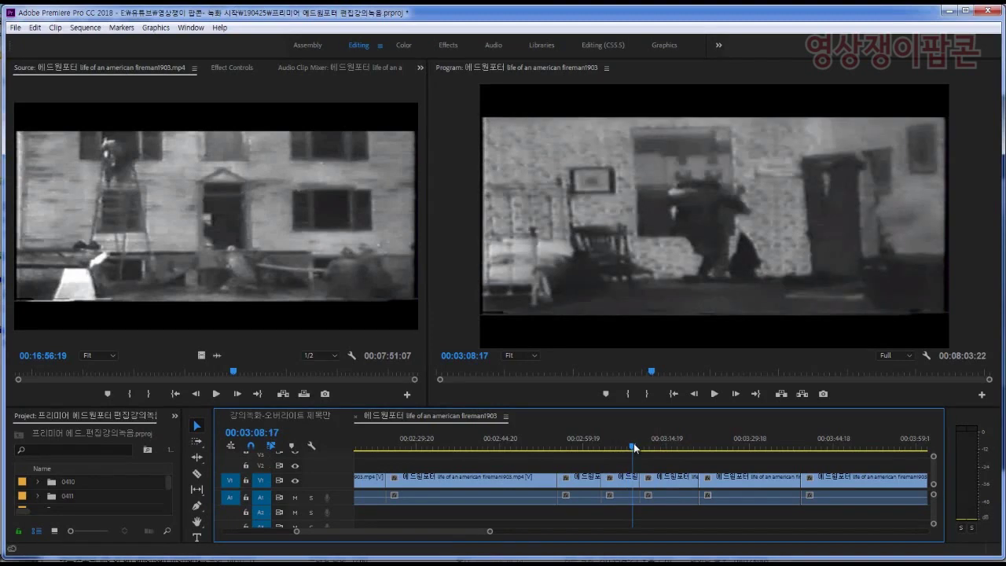
drag(626, 450, 675, 447)
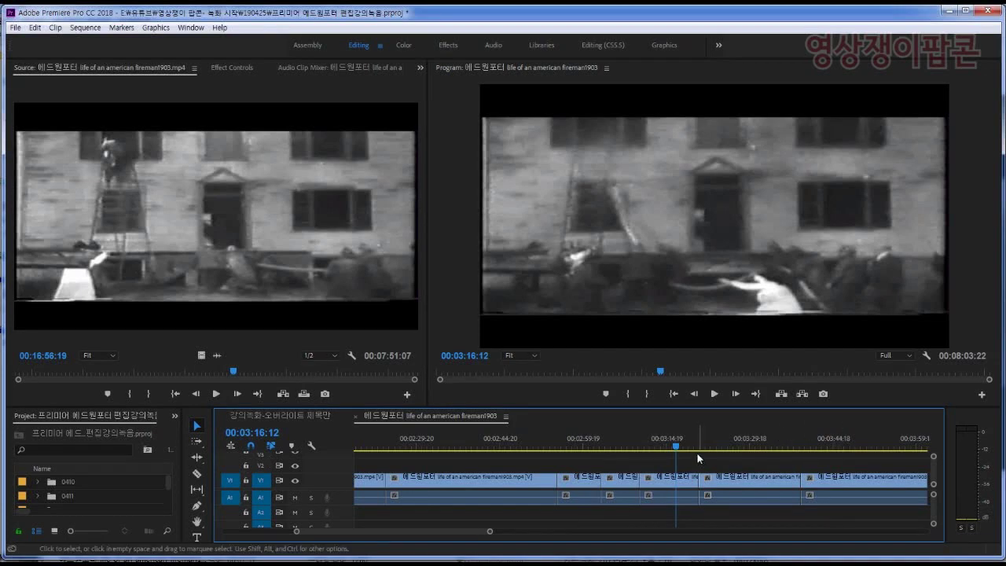
drag(696, 451, 865, 458)
key(backslash)
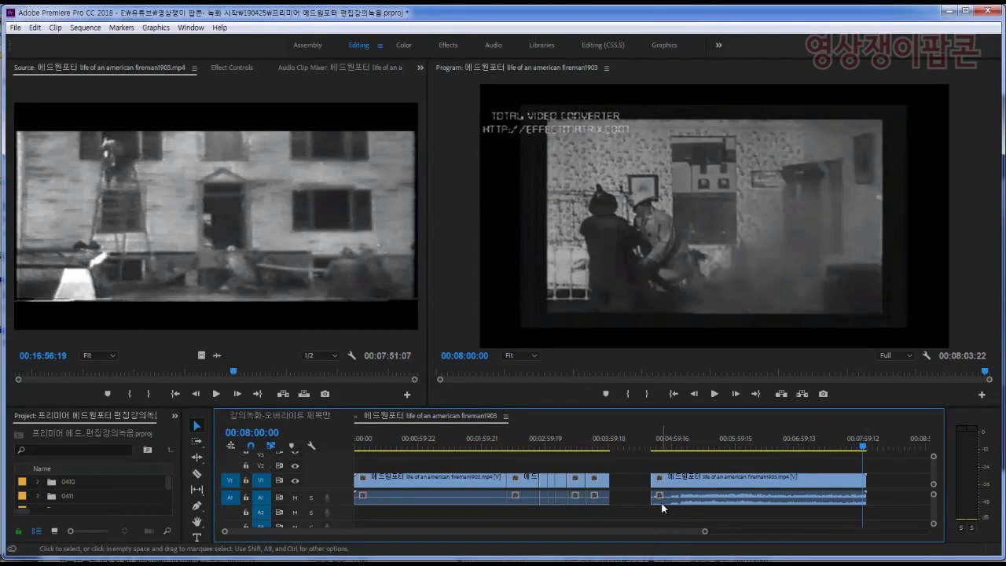